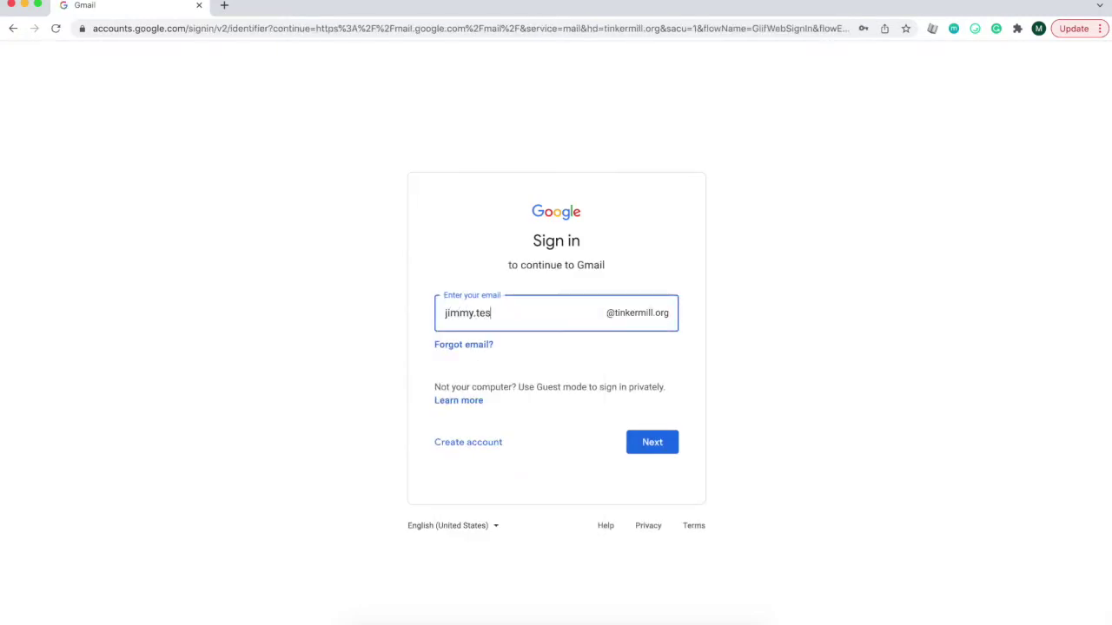
Sign in to Gmail with the account's e-mail and password, and accept the terms for the new account.
left_click(652, 443)
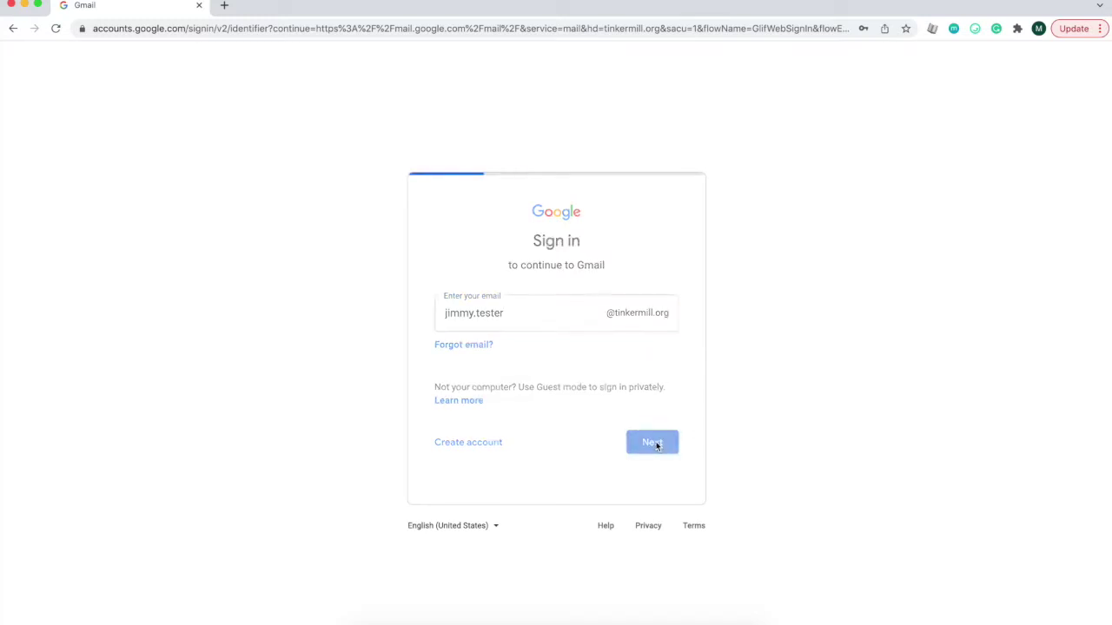
type("*")
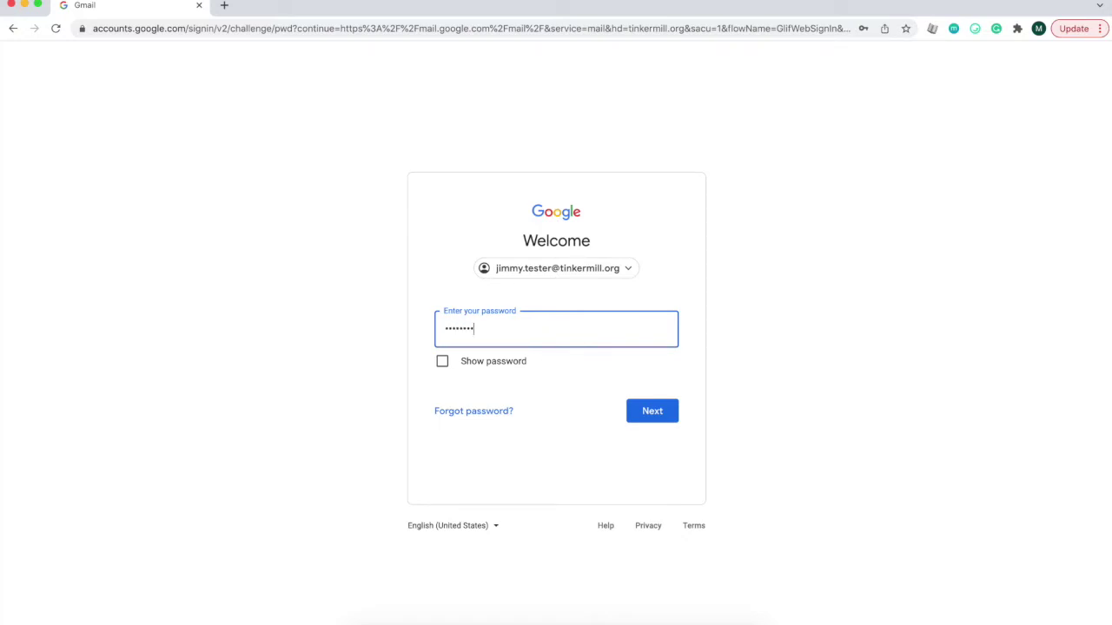
key("Return")
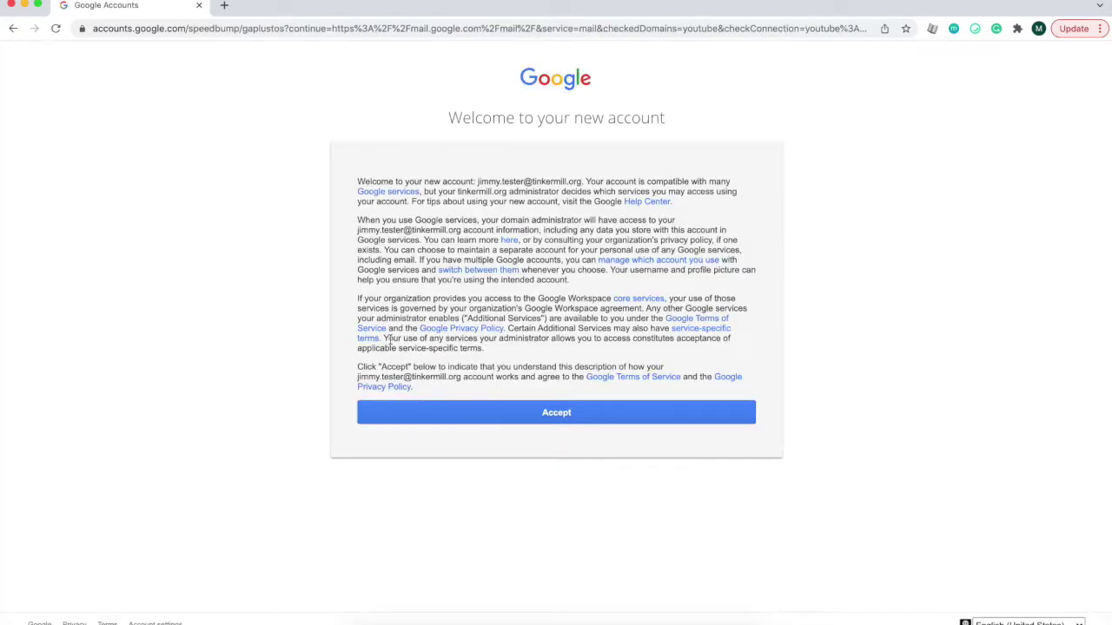
left_click(558, 413)
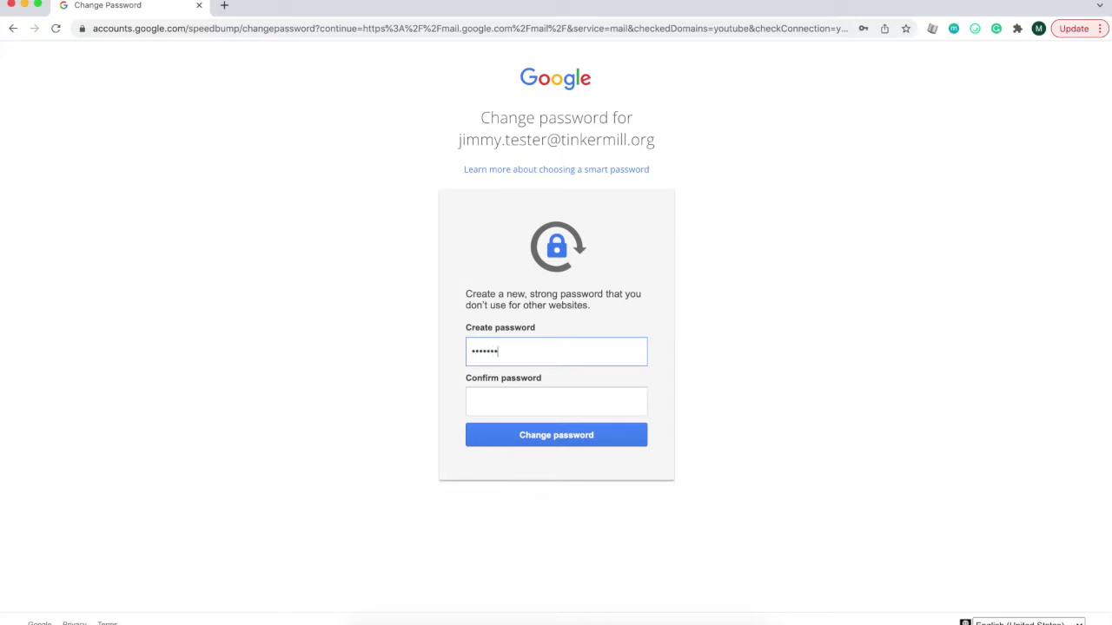
Create a new account password, confirm it and submit the password change.
left_click(555, 402)
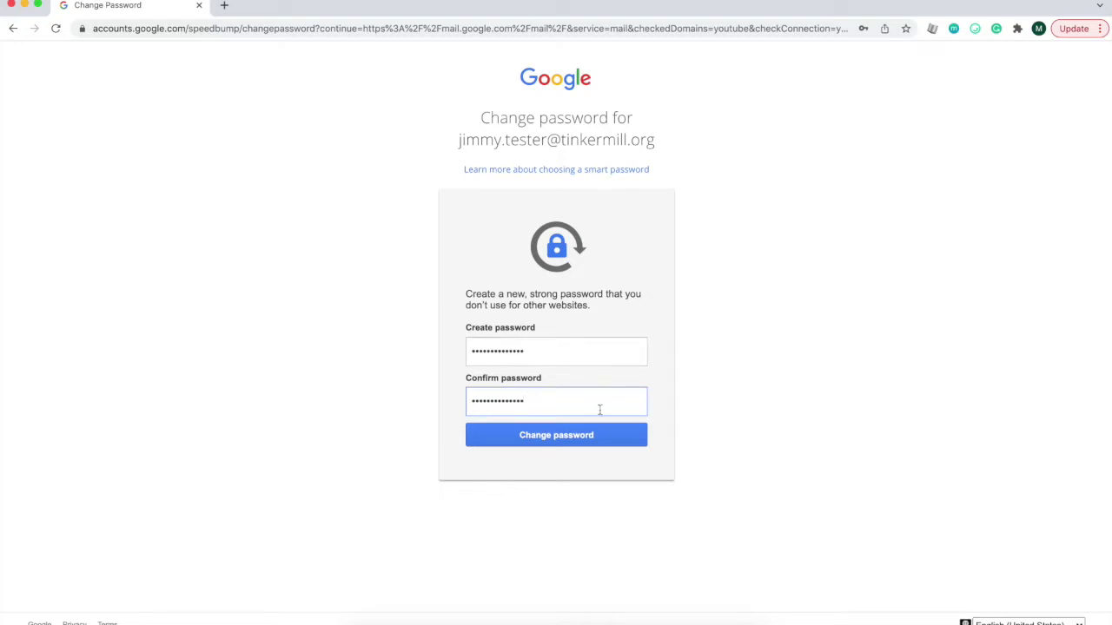
left_click(567, 440)
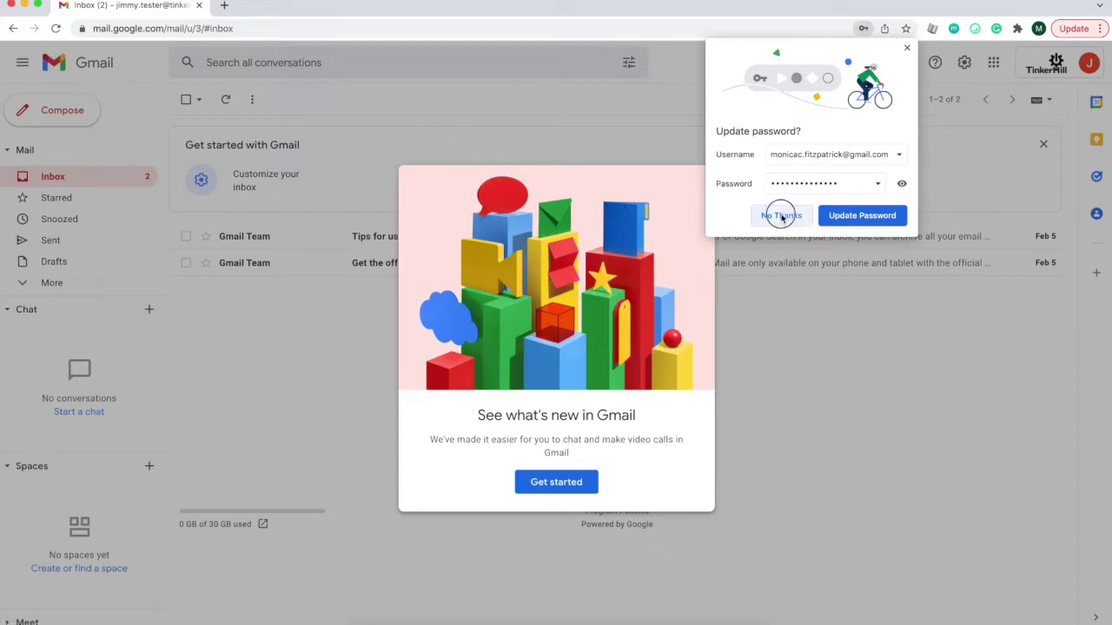
Decline the browser's offer to update the saved password and close the Gmail introduction tour.
left_click(780, 216)
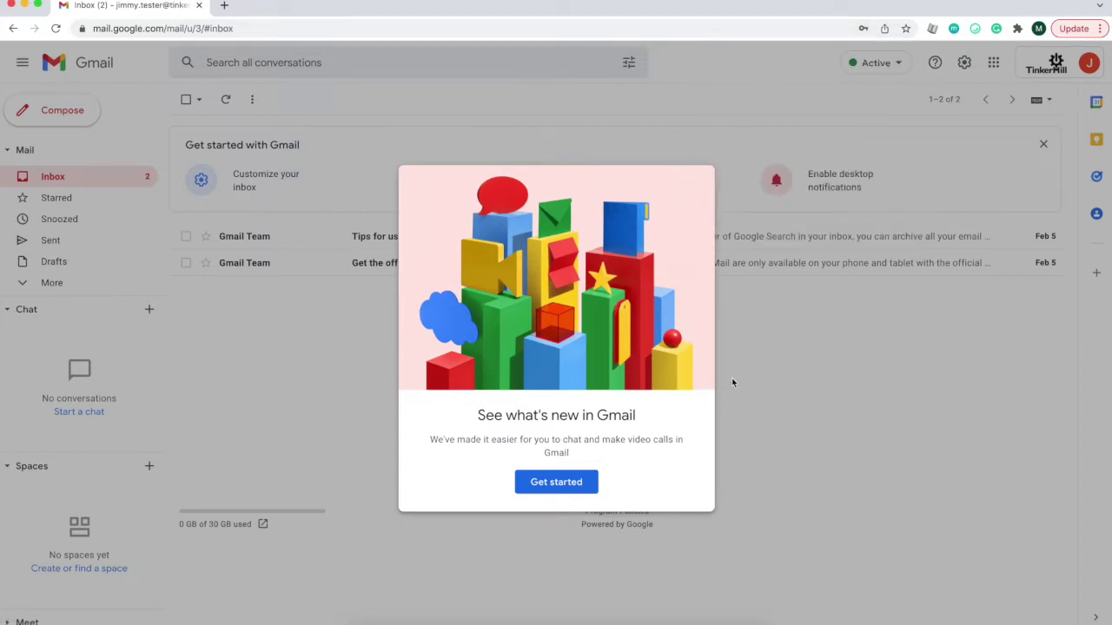
left_click(587, 483)
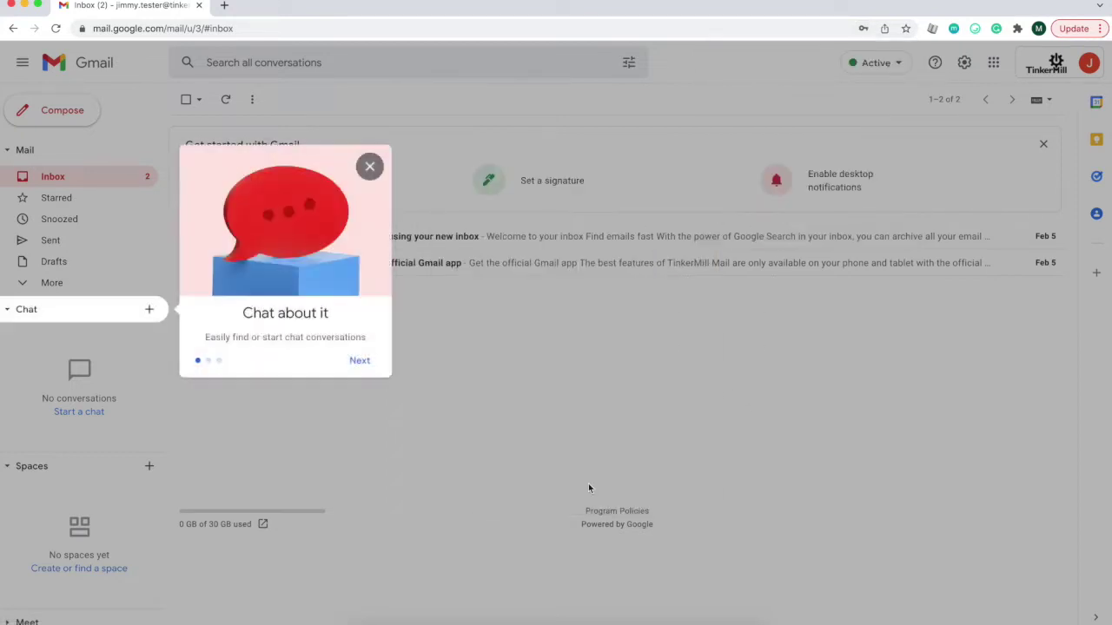
left_click(369, 165)
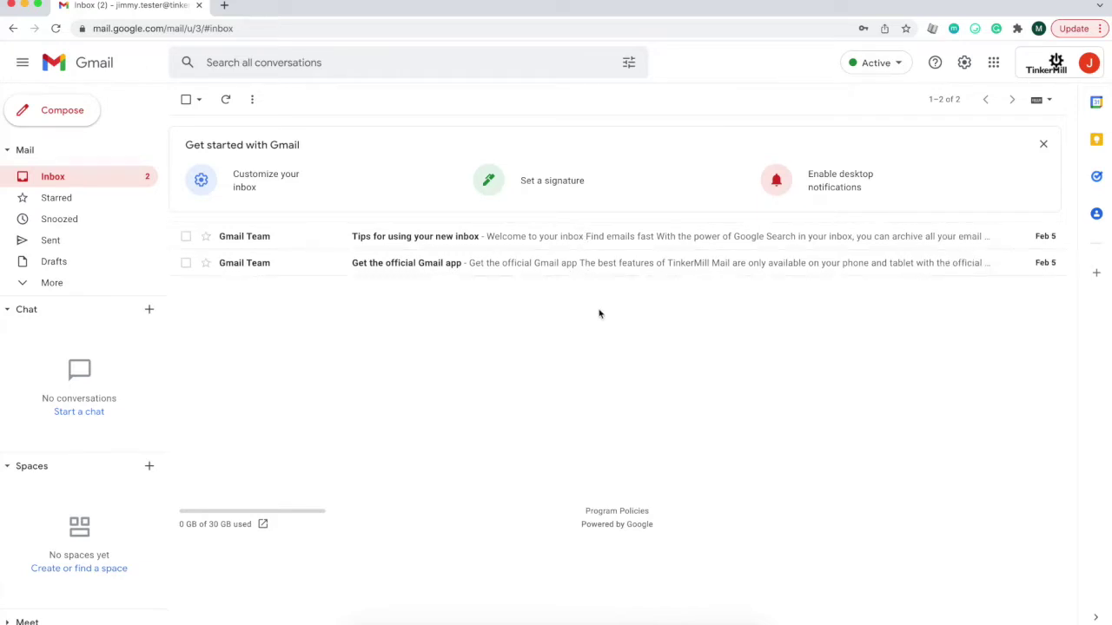
Switch to Google Calendar and close its welcome message and the working location setup without choosing a location.
left_click(992, 68)
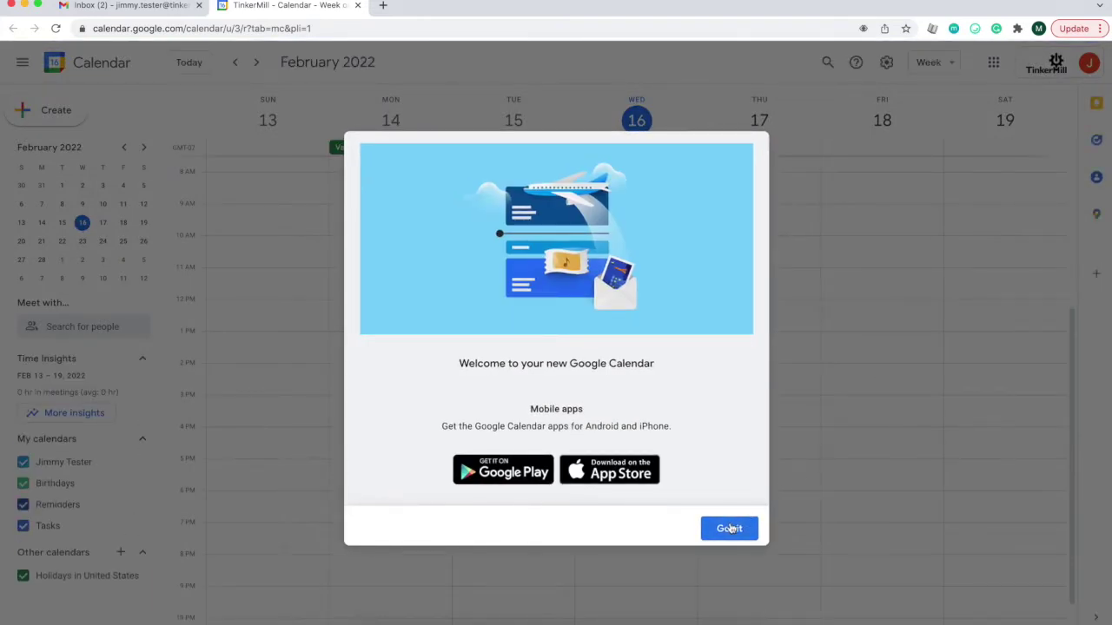
left_click(729, 528)
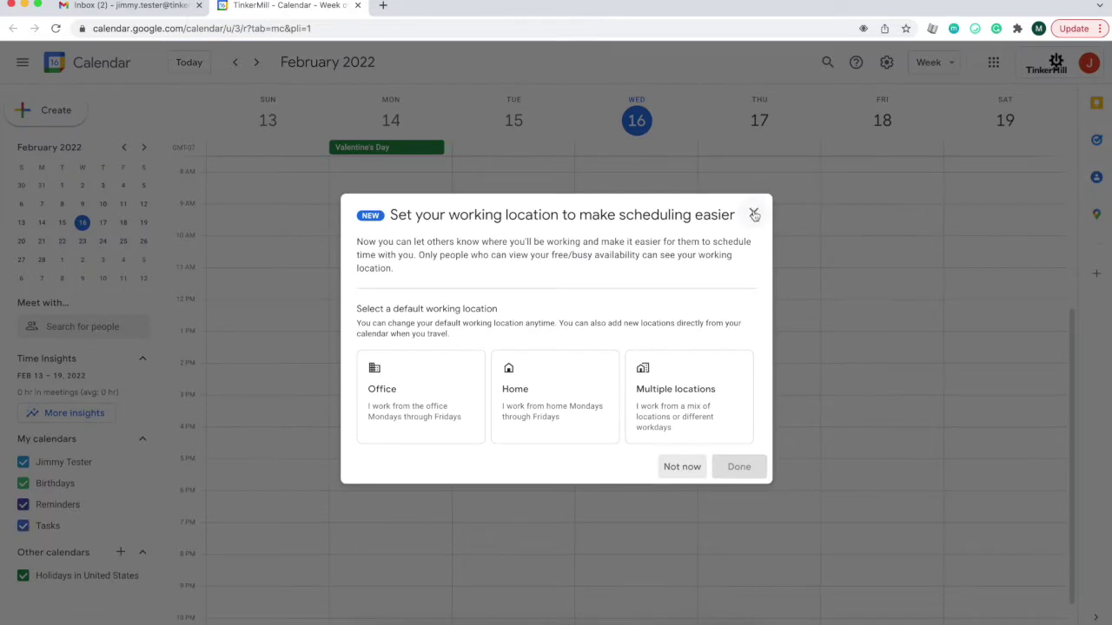
left_click(753, 213)
Dismiss the working location tip and switch the calendar to the Month view.
left_click(942, 64)
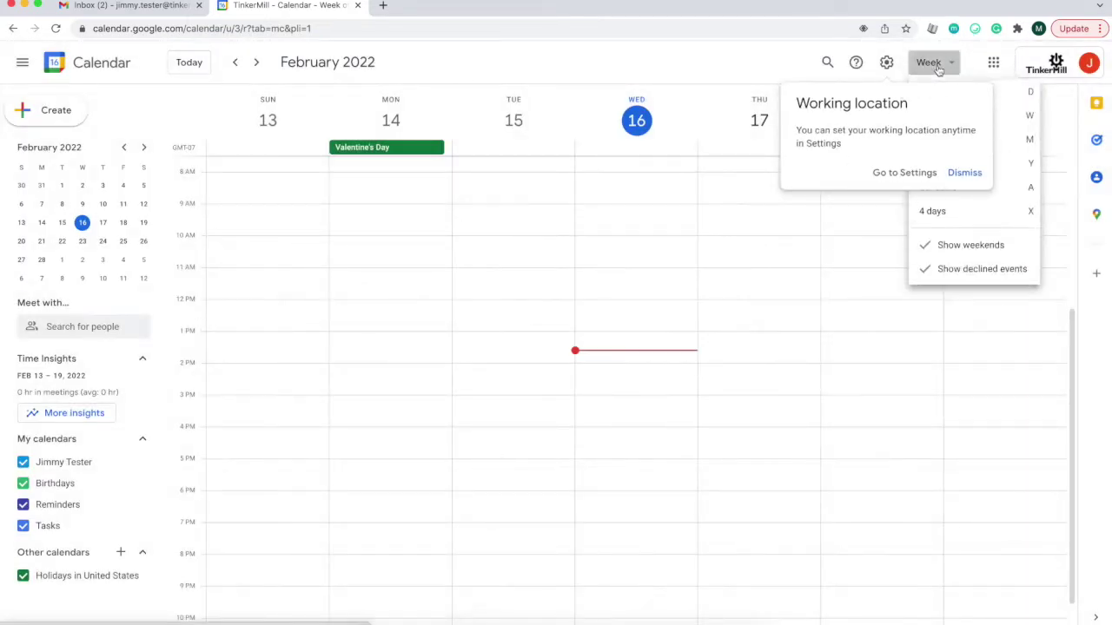
left_click(960, 173)
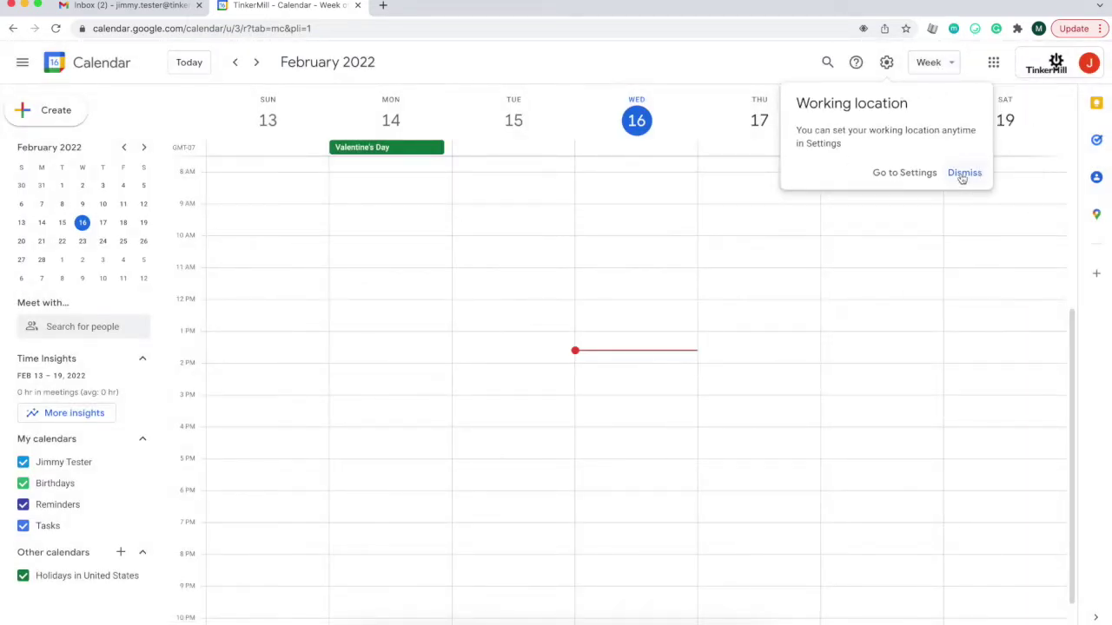
left_click(963, 173)
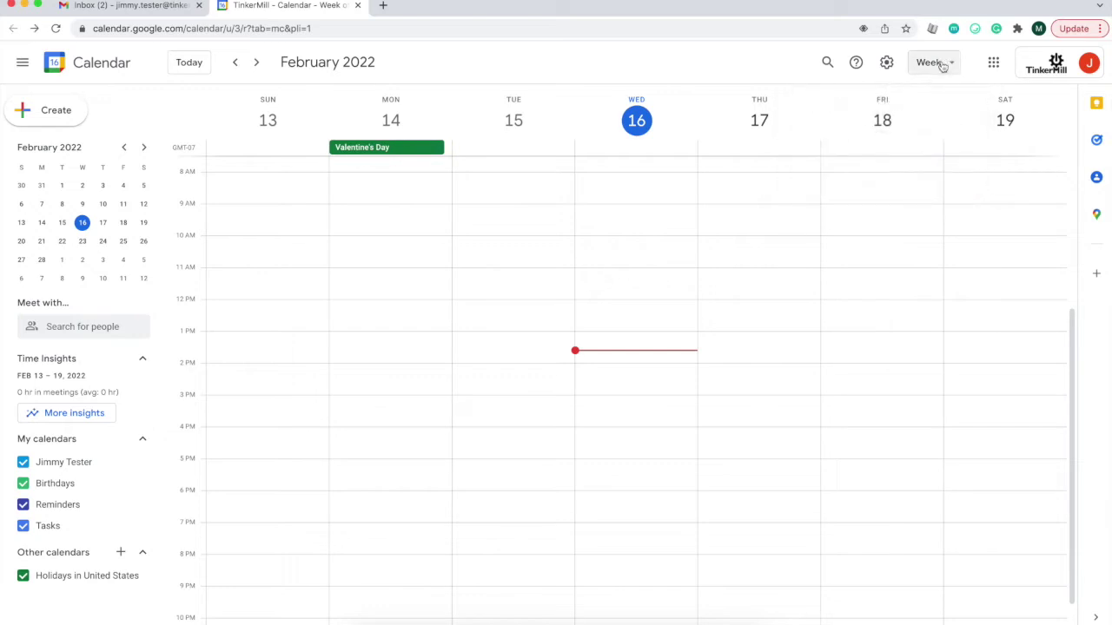
left_click(943, 62)
left_click(940, 146)
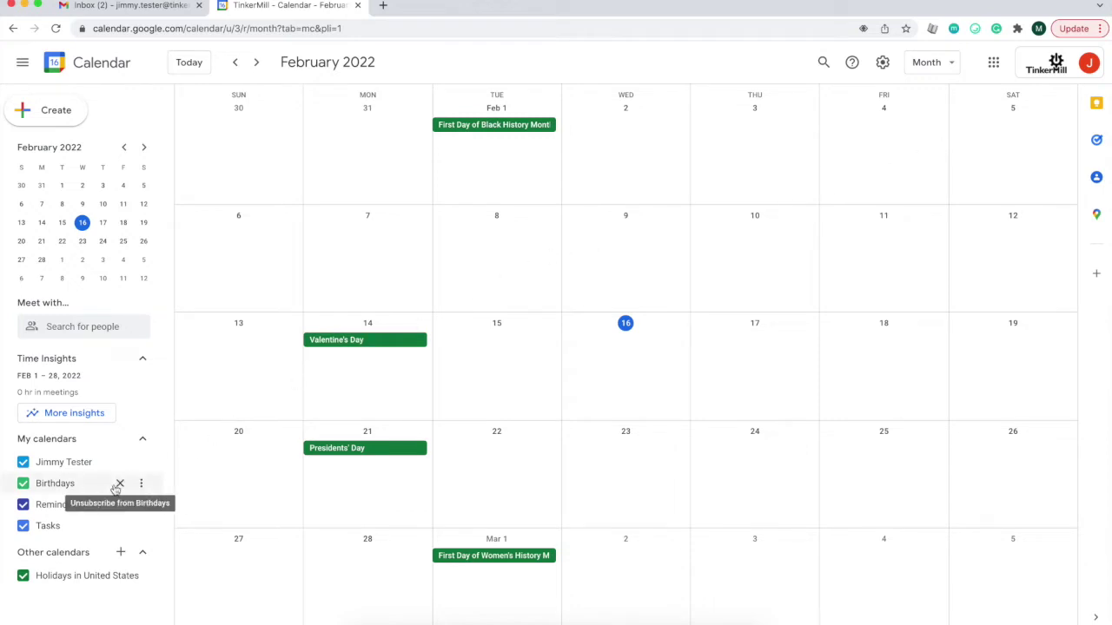
Browse the calendar resources and add the TinkerMill Main Building calendars Rapid Prototyping-Laser Cutter and Woodshop-ShopBot.
left_click(120, 554)
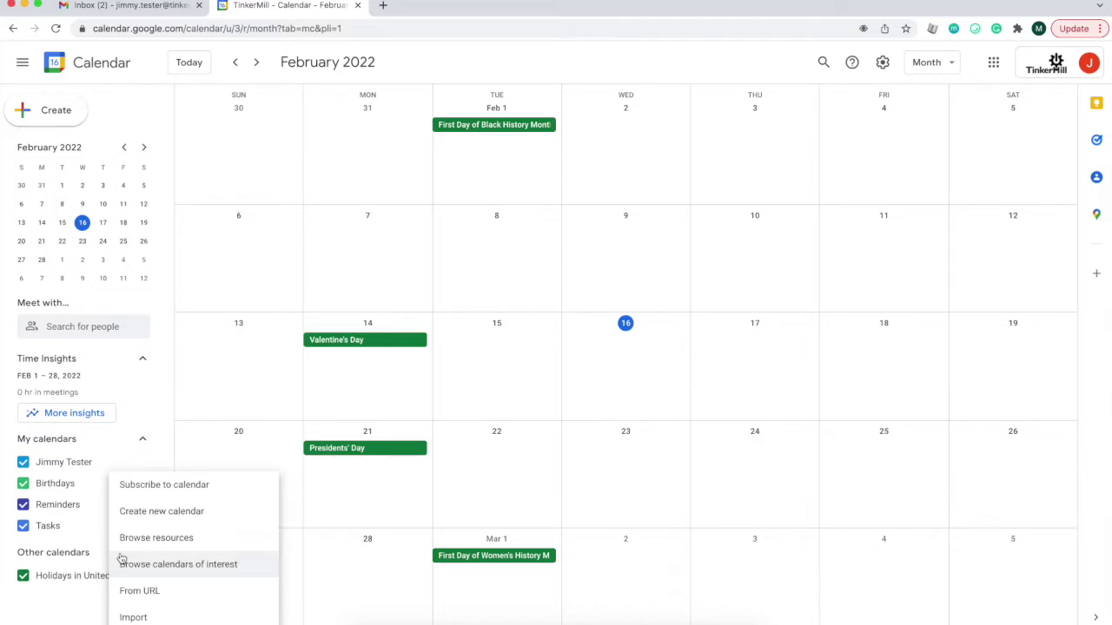
left_click(217, 543)
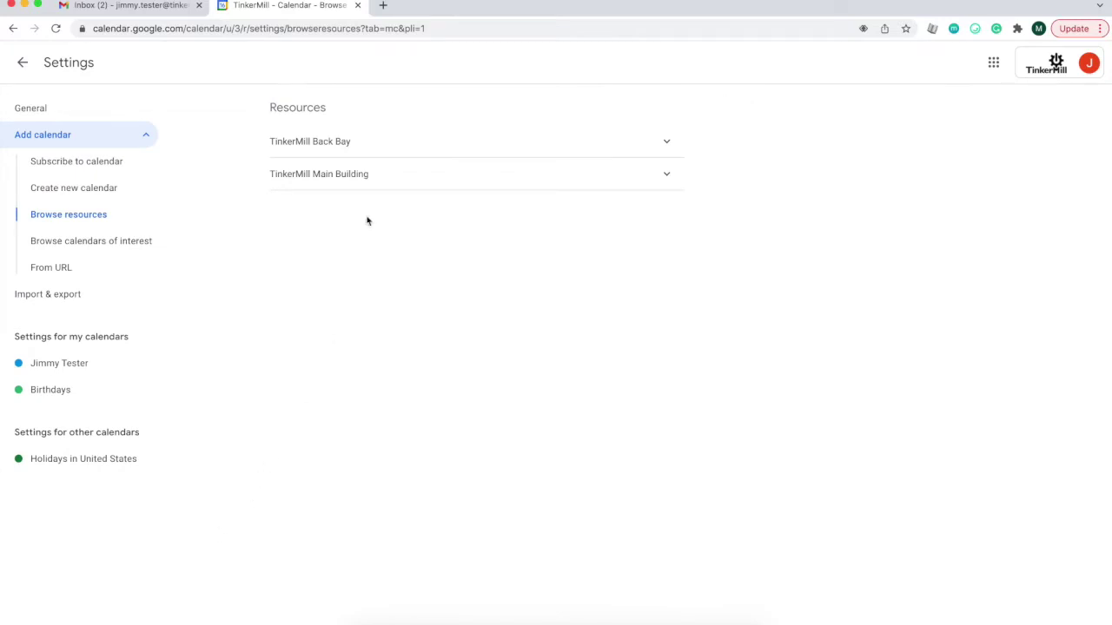
left_click(402, 180)
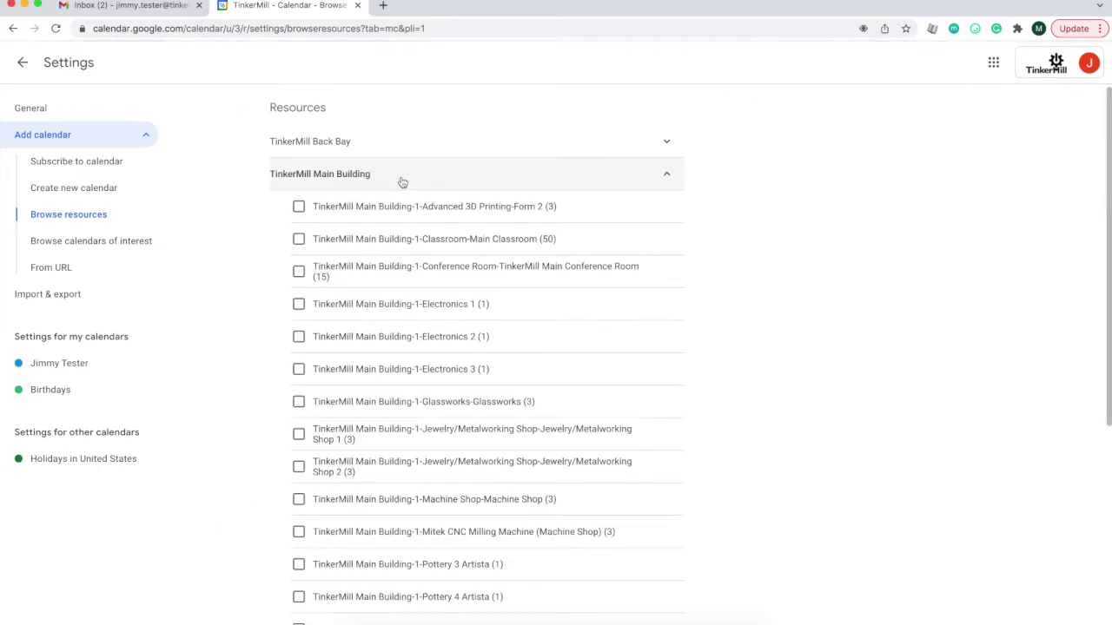
scroll(406, 215, "down", 3)
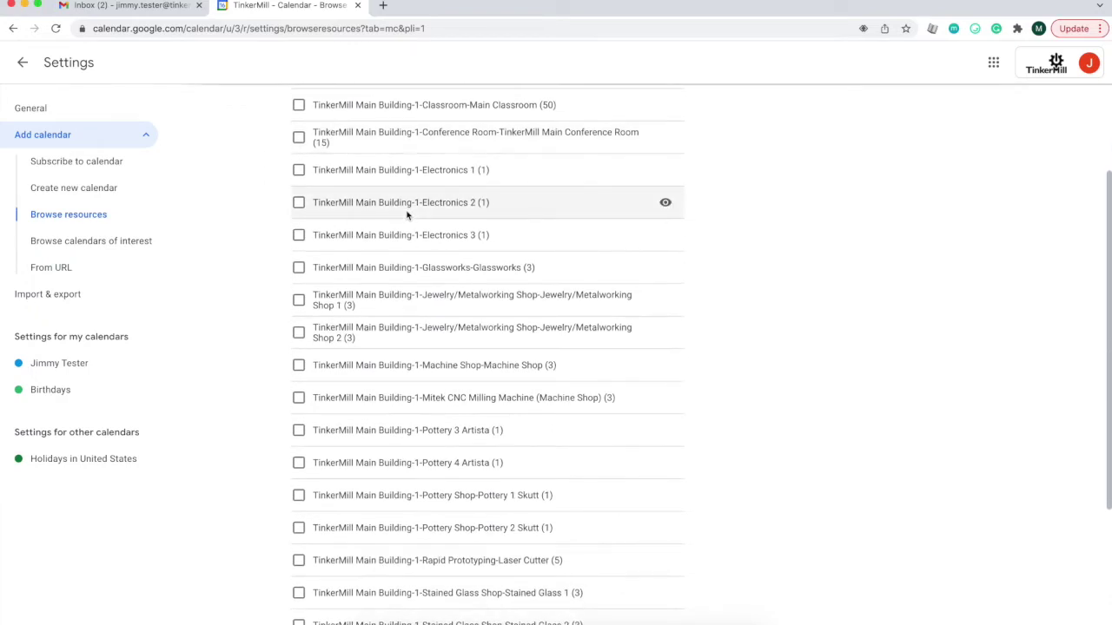
scroll(404, 222, "down", 3)
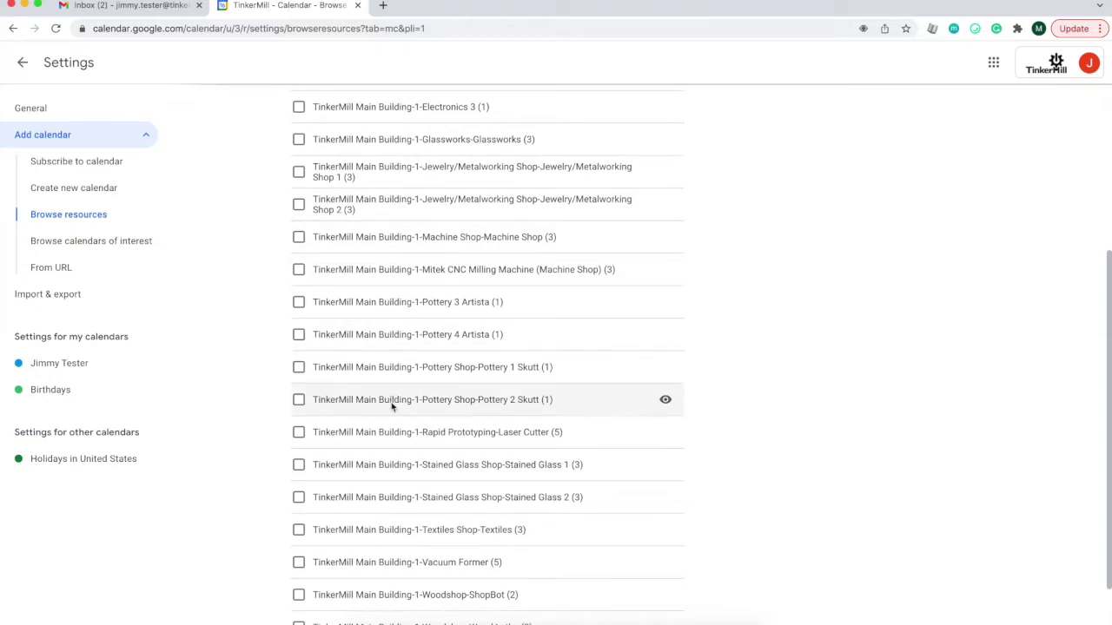
left_click(299, 434)
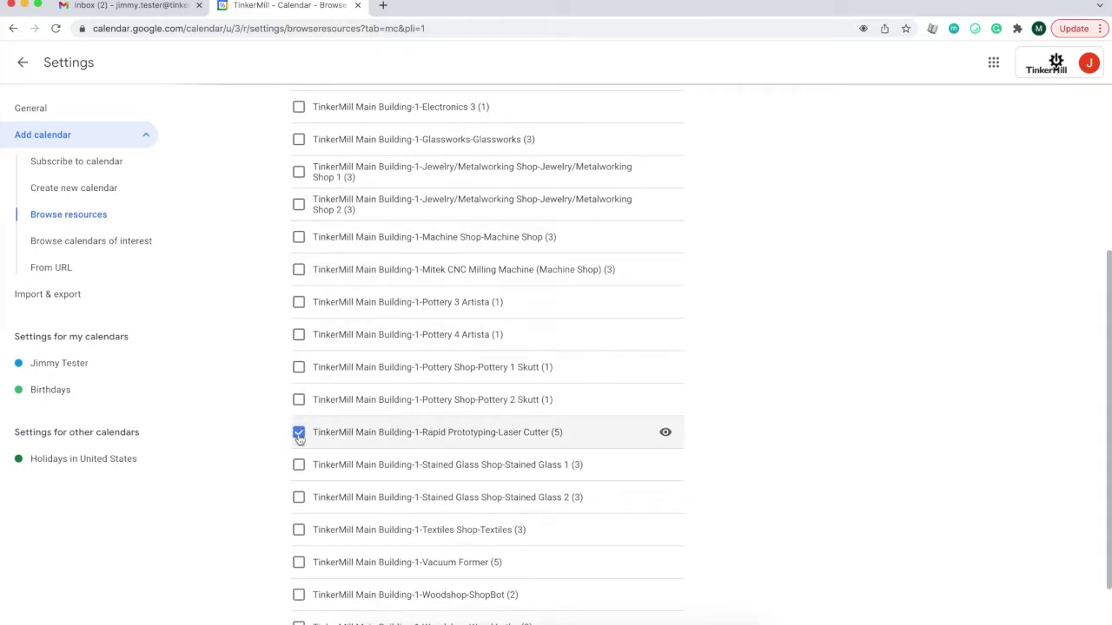
scroll(317, 439, "down", 2)
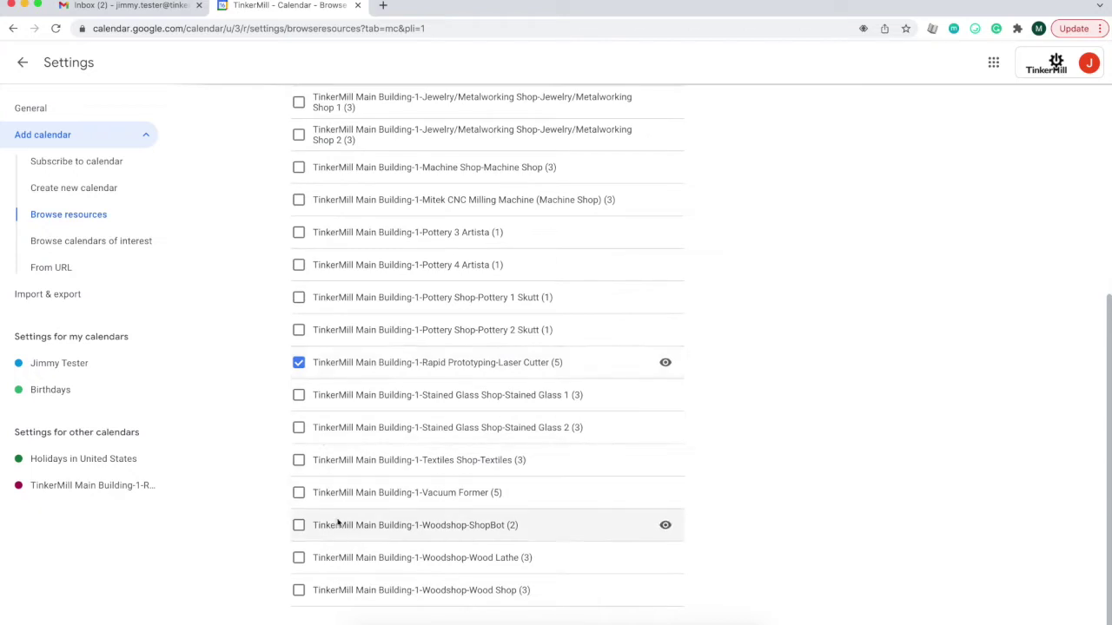
left_click(299, 525)
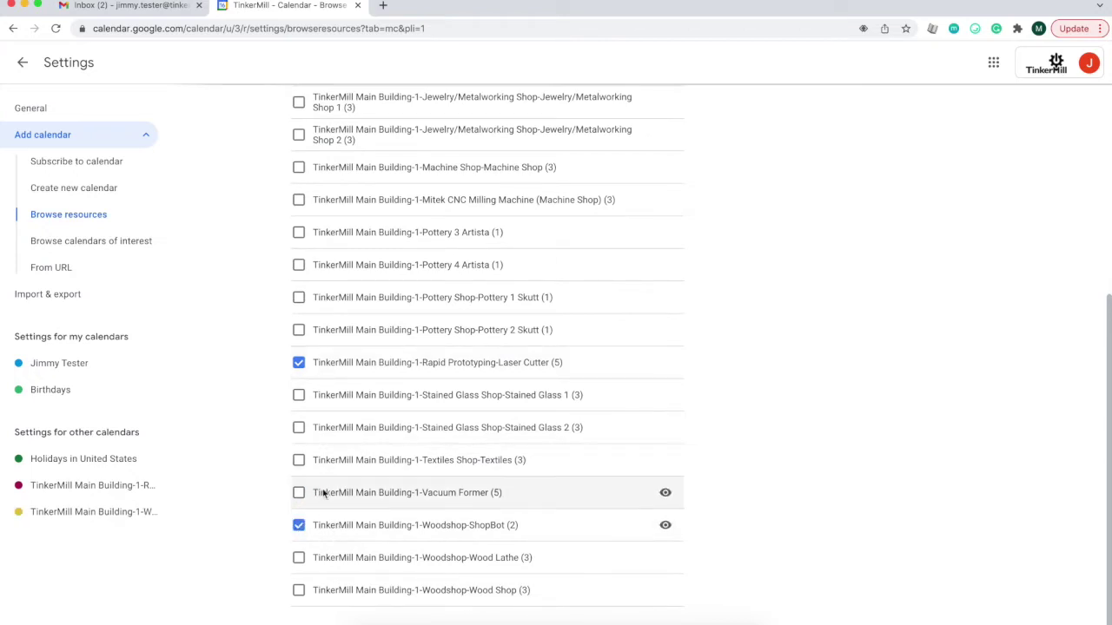
Add the Blacksmithing 2 calendar from the TinkerMill Back Bay resources and collapse that group.
scroll(339, 469, "up", 1)
scroll(354, 441, "up", 5)
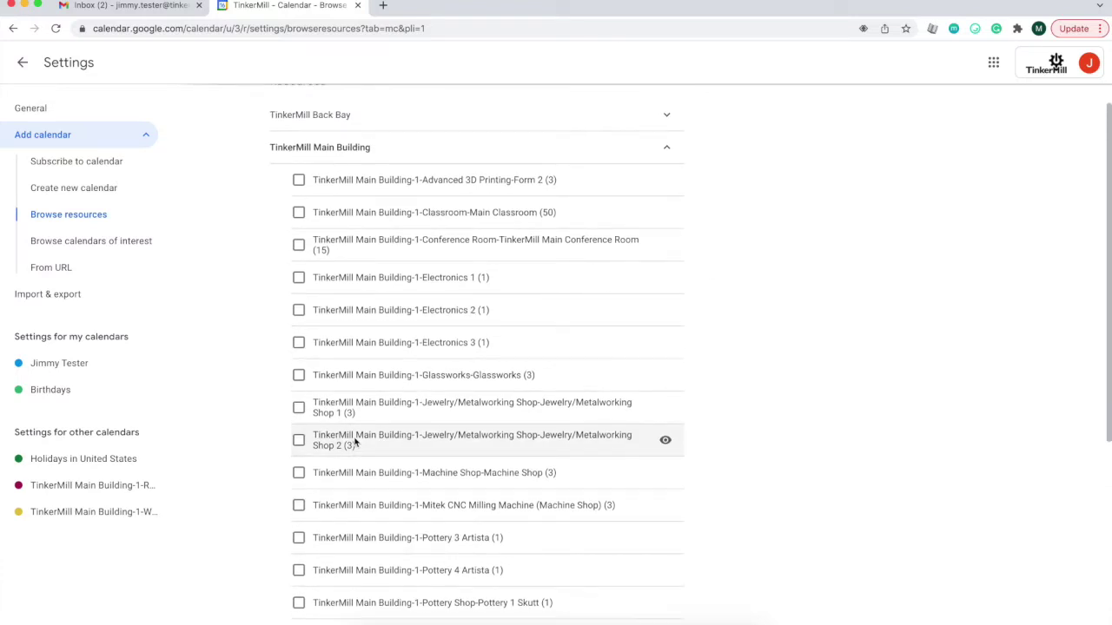
scroll(355, 441, "down", 1)
scroll(361, 417, "up", 2)
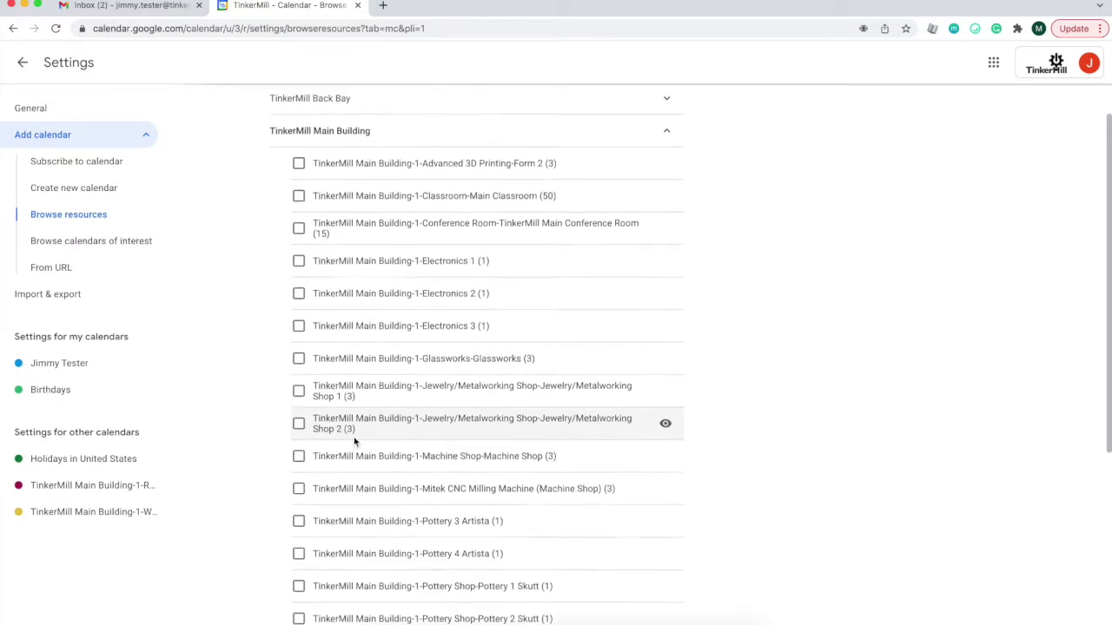
left_click(381, 162)
left_click(379, 156)
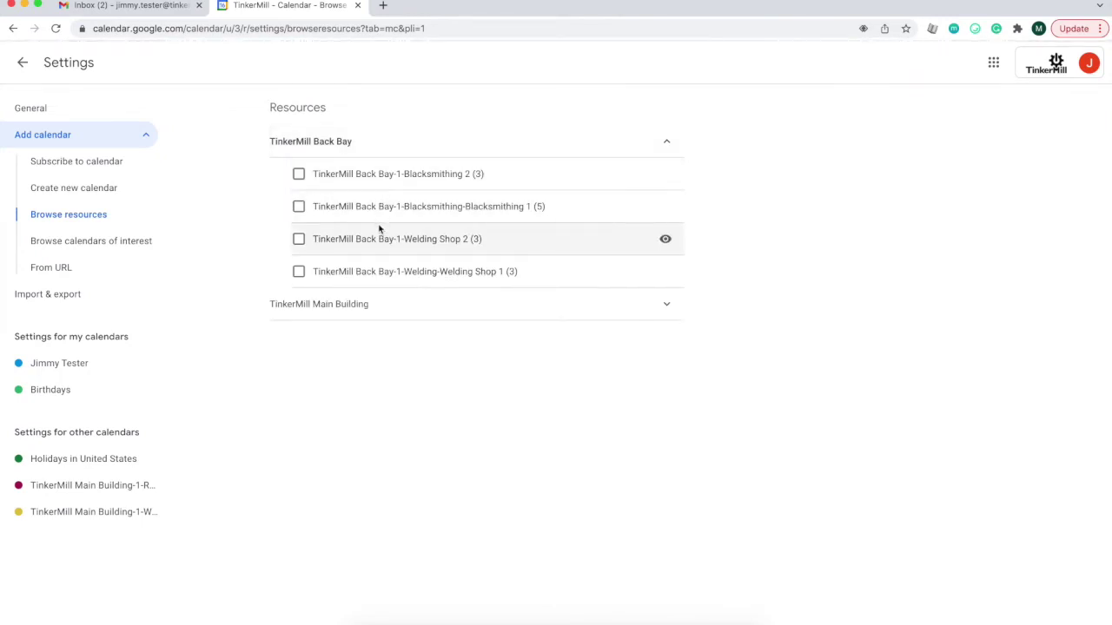
left_click(299, 176)
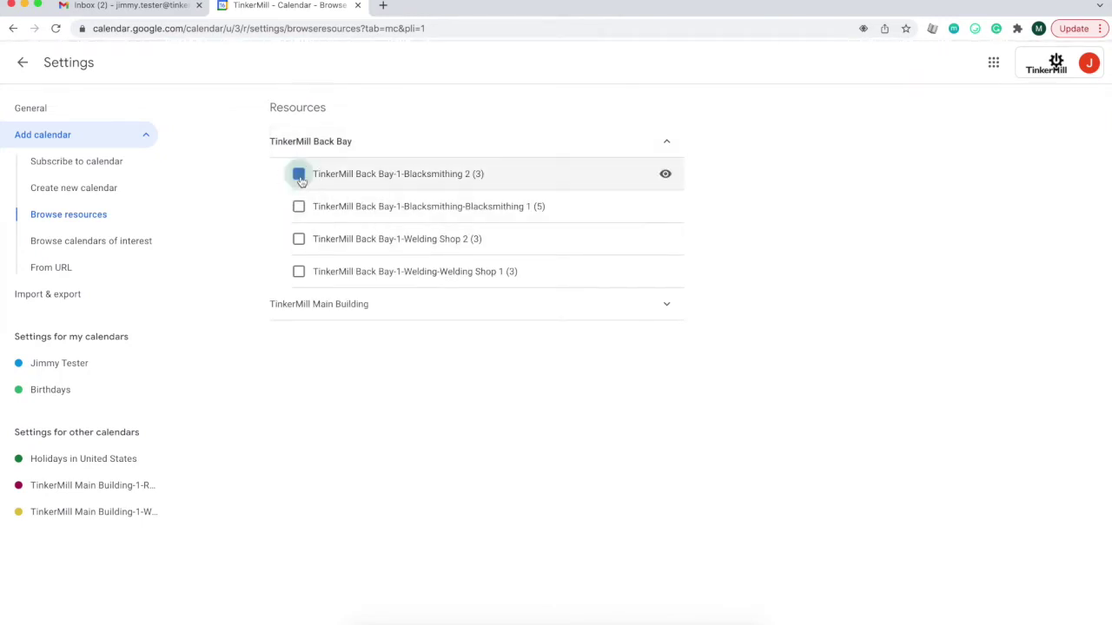
left_click(497, 153)
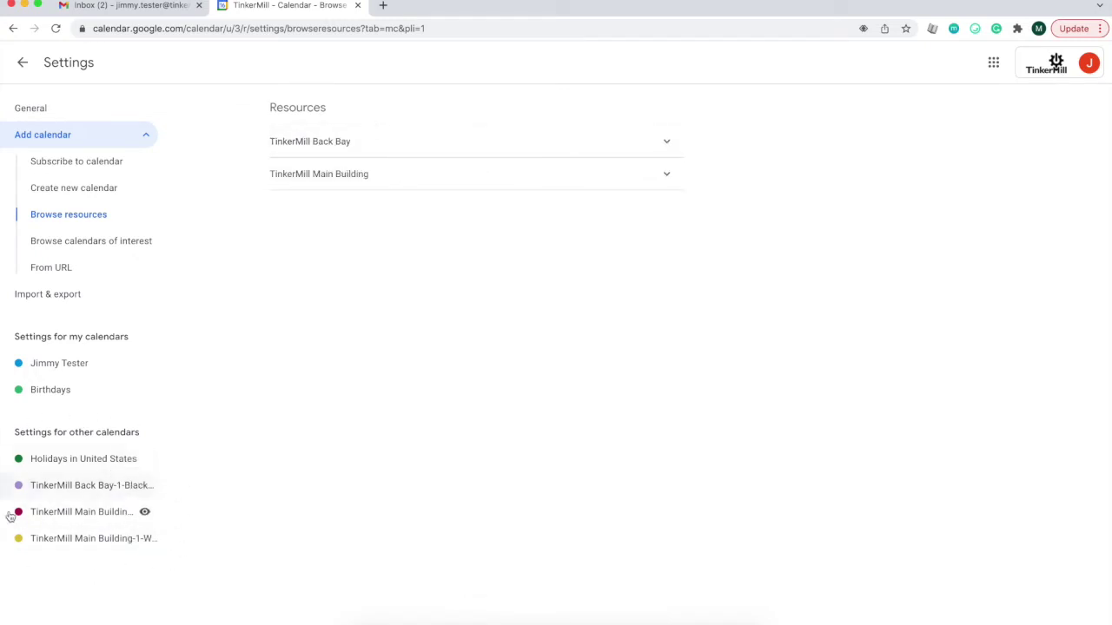
Add the Machine Shop and Mitek CNC Milling Machine calendars from the TinkerMill Main Building resources.
left_click(352, 186)
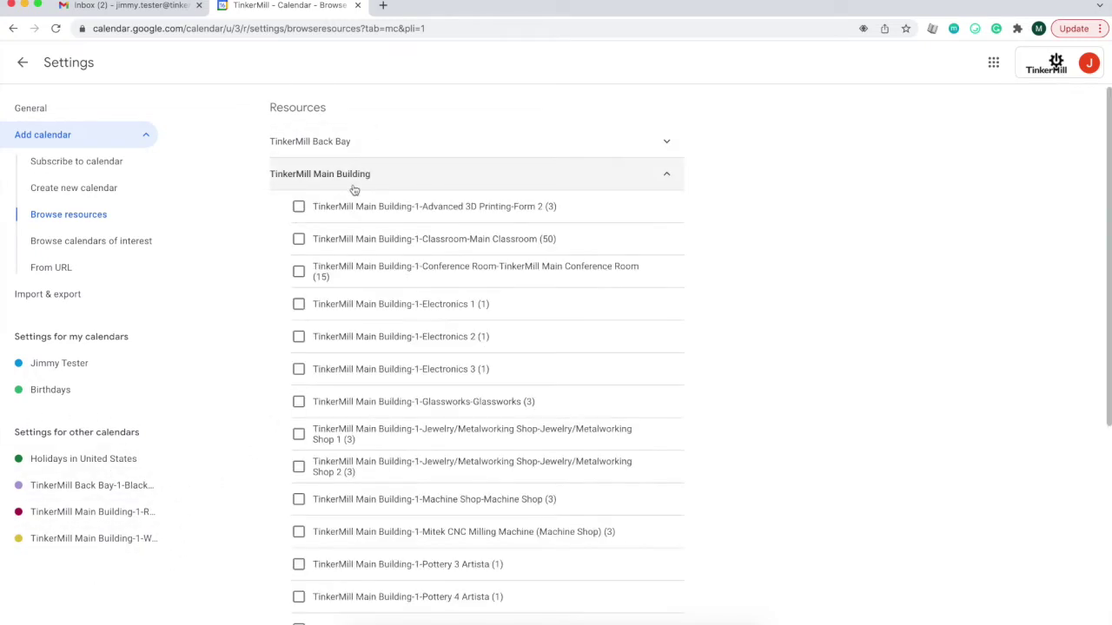
scroll(342, 387, "down", 3)
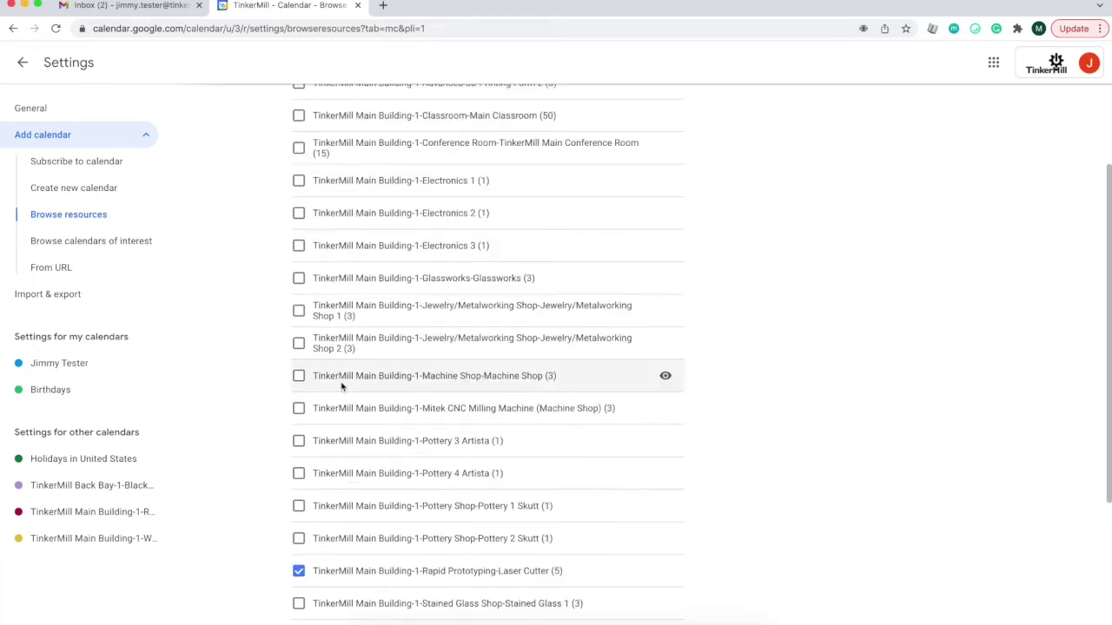
left_click(299, 377)
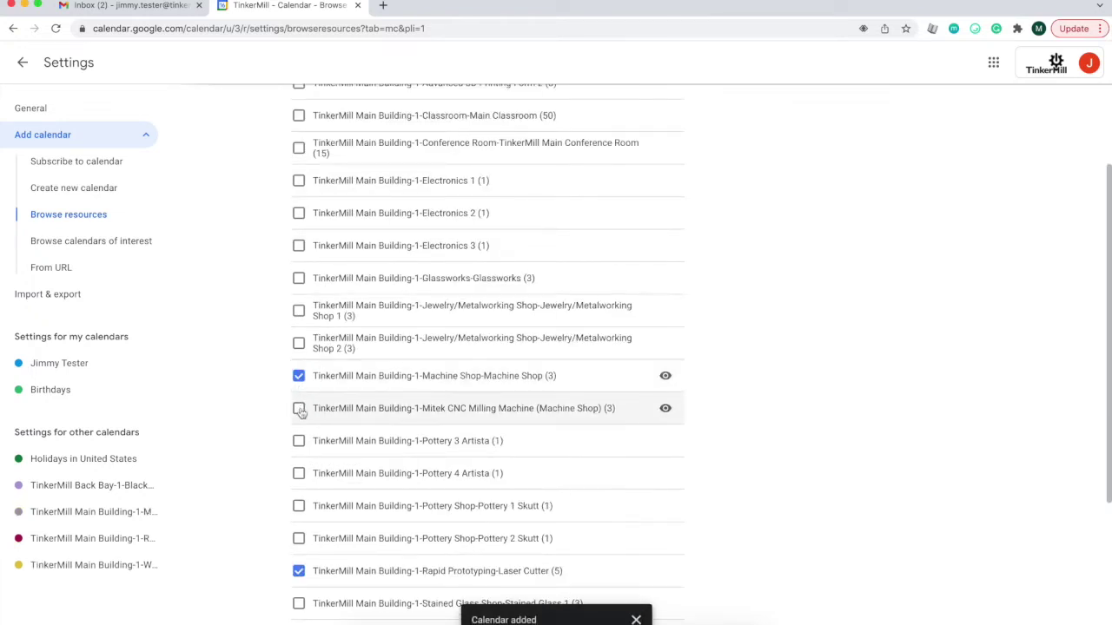
left_click(299, 409)
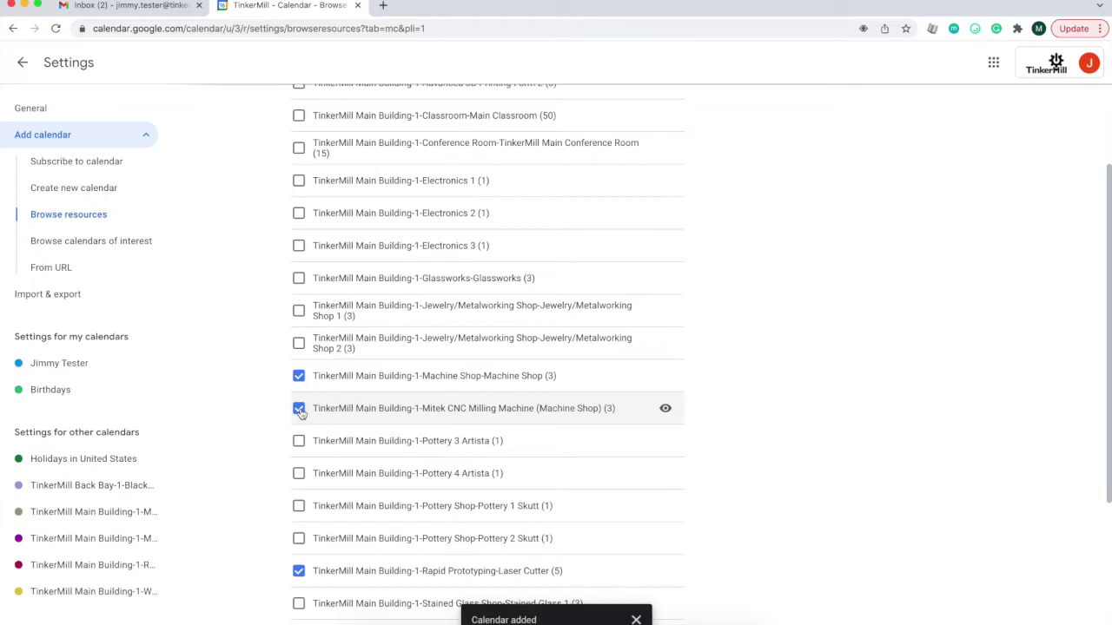
Add the Main Building pottery calendars: Pottery 3 Artista, Pottery 4 Artista, Pottery 1 Skutt and Pottery 2 Skutt.
scroll(299, 413, "down", 2)
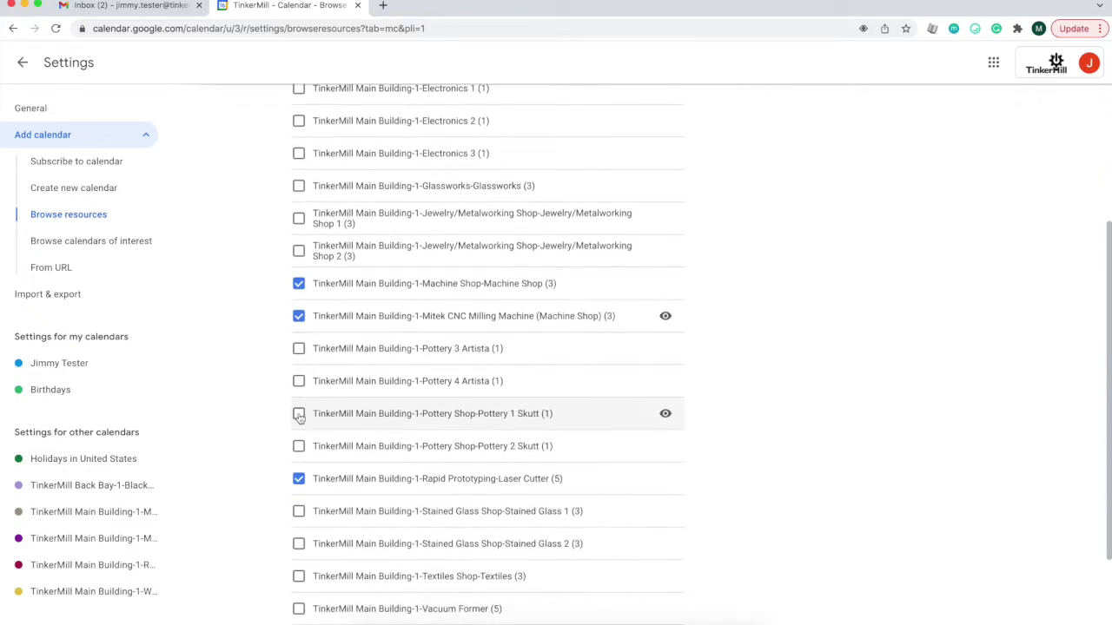
left_click(299, 348)
left_click(298, 380)
left_click(298, 414)
left_click(298, 445)
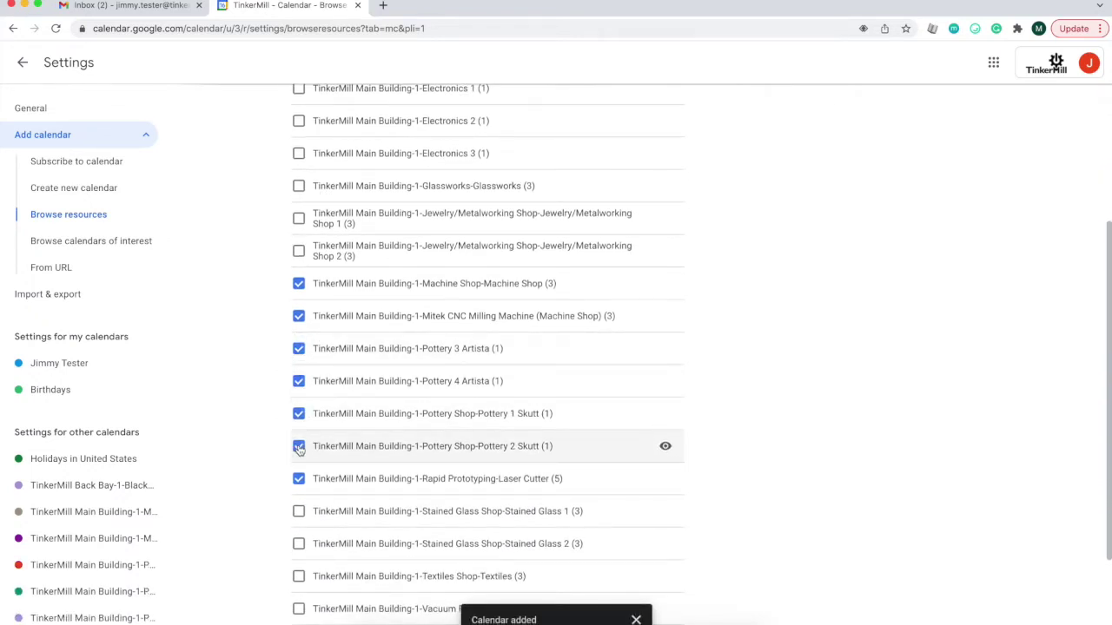
scroll(123, 519, "down", 2)
scroll(123, 518, "up", 2)
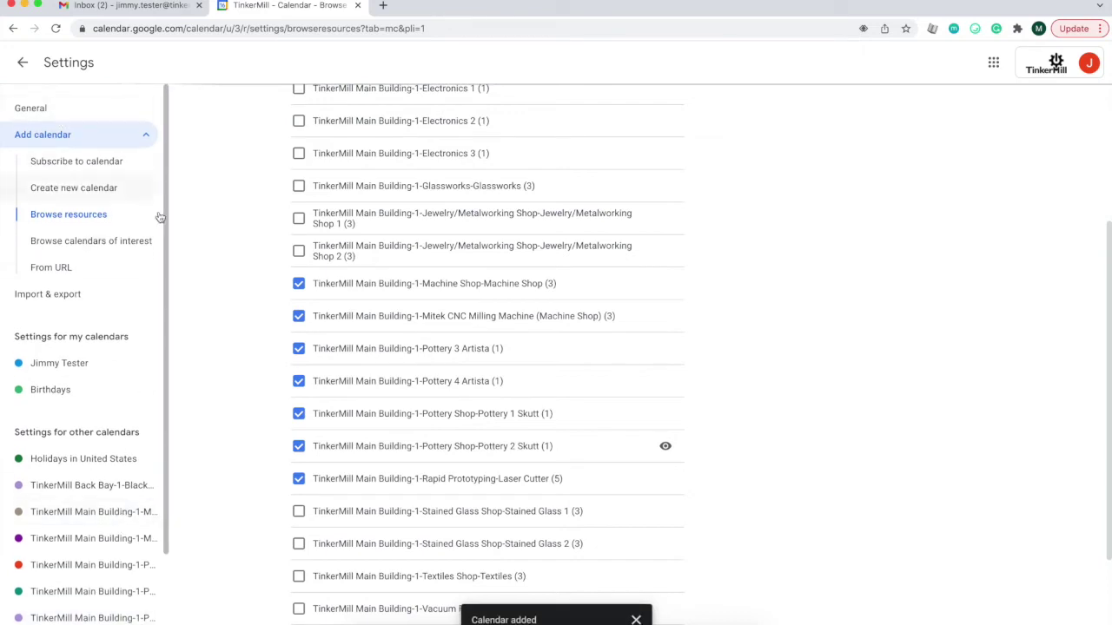
Leave the calendar resource settings and return to the February 2022 month view.
scroll(212, 268, "up", 1)
scroll(212, 268, "up", 3)
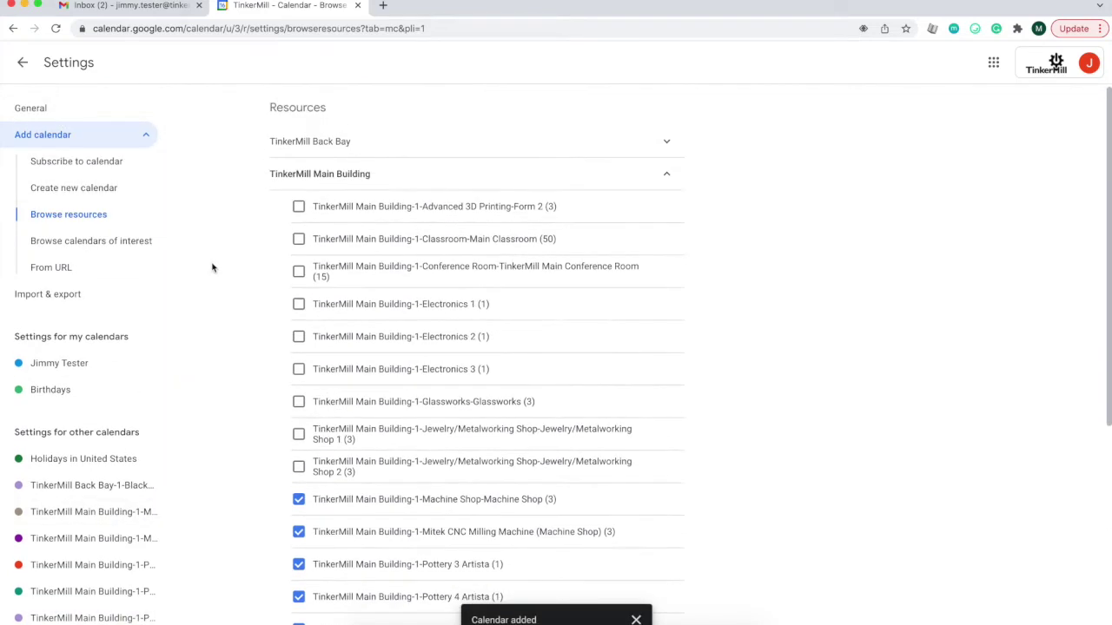
left_click(22, 62)
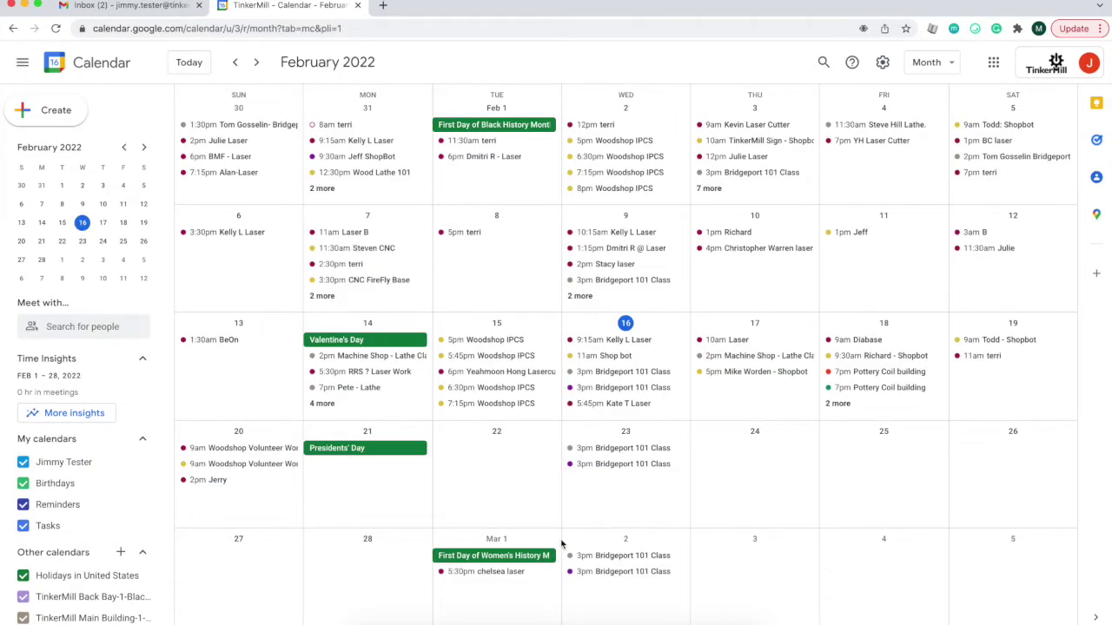
Hide every entry under Other calendars except the TinkerMill Main Building Rapid Prototyping-Laser Cutter calendar.
scroll(119, 504, "down", 3)
left_click(22, 519)
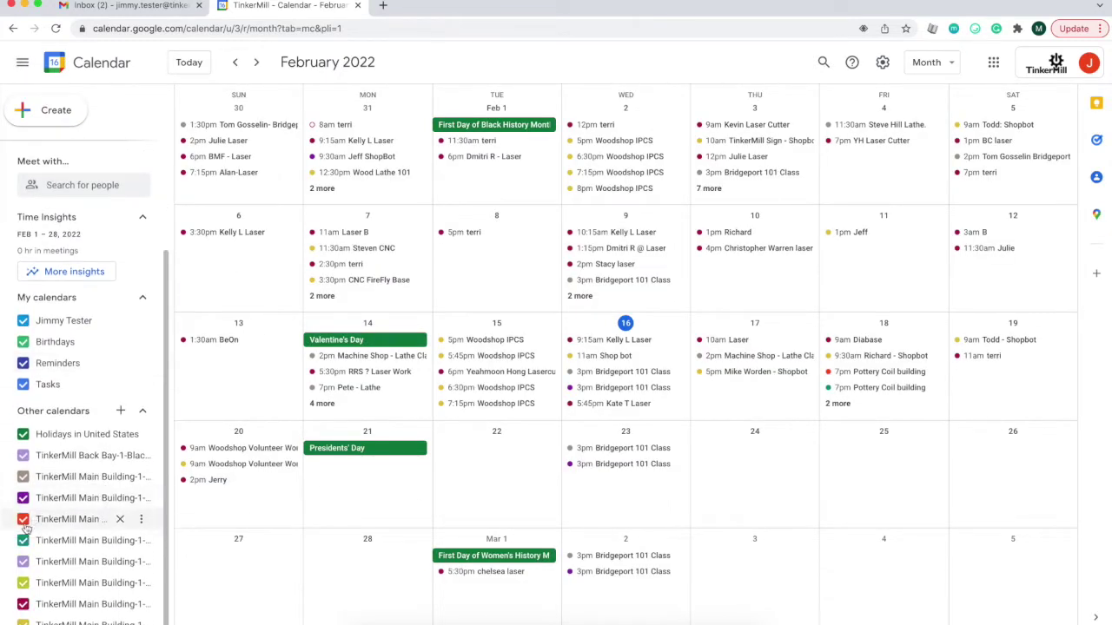
left_click(22, 540)
left_click(23, 561)
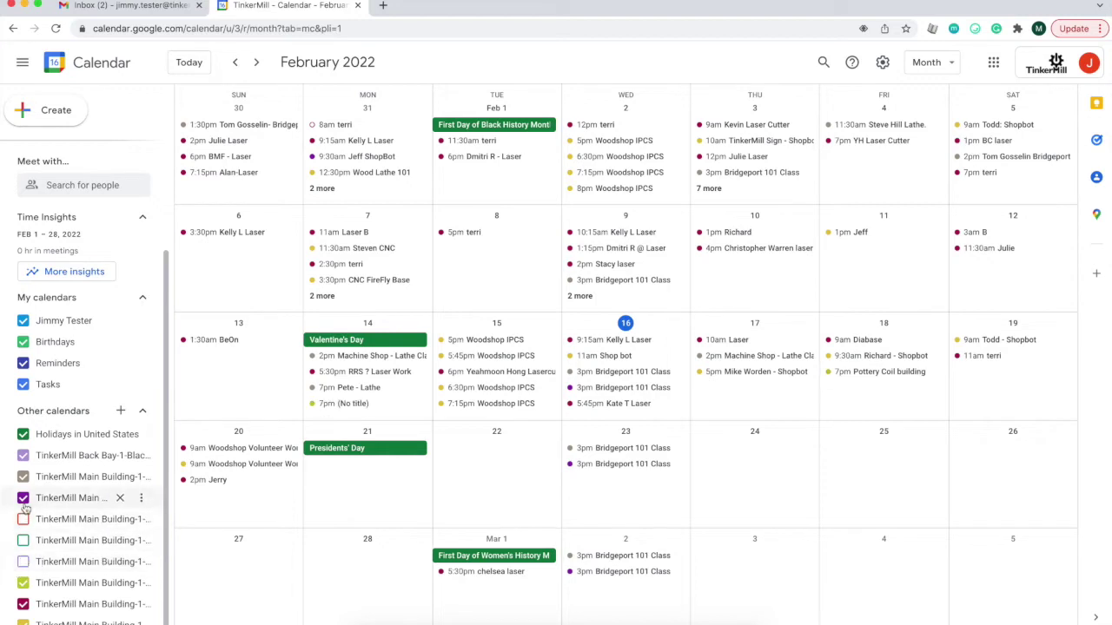
left_click(23, 497)
left_click(23, 477)
left_click(23, 455)
left_click(23, 434)
scroll(26, 452, "up", 1)
scroll(26, 469, "down", 1)
left_click(23, 583)
left_click(24, 620)
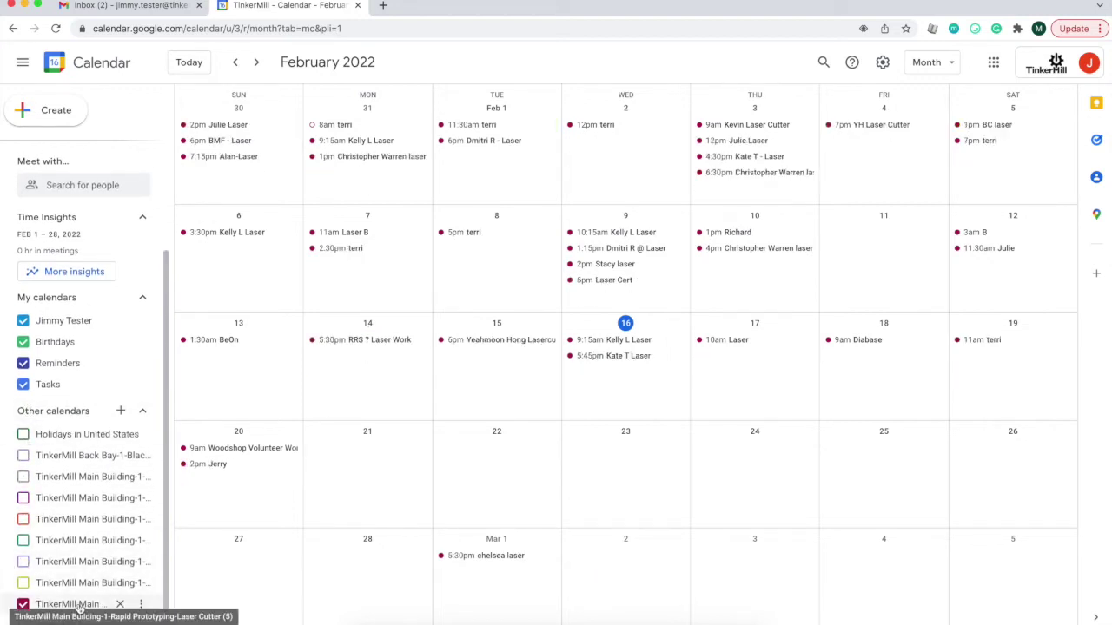
left_click_drag(78, 608, 563, 494)
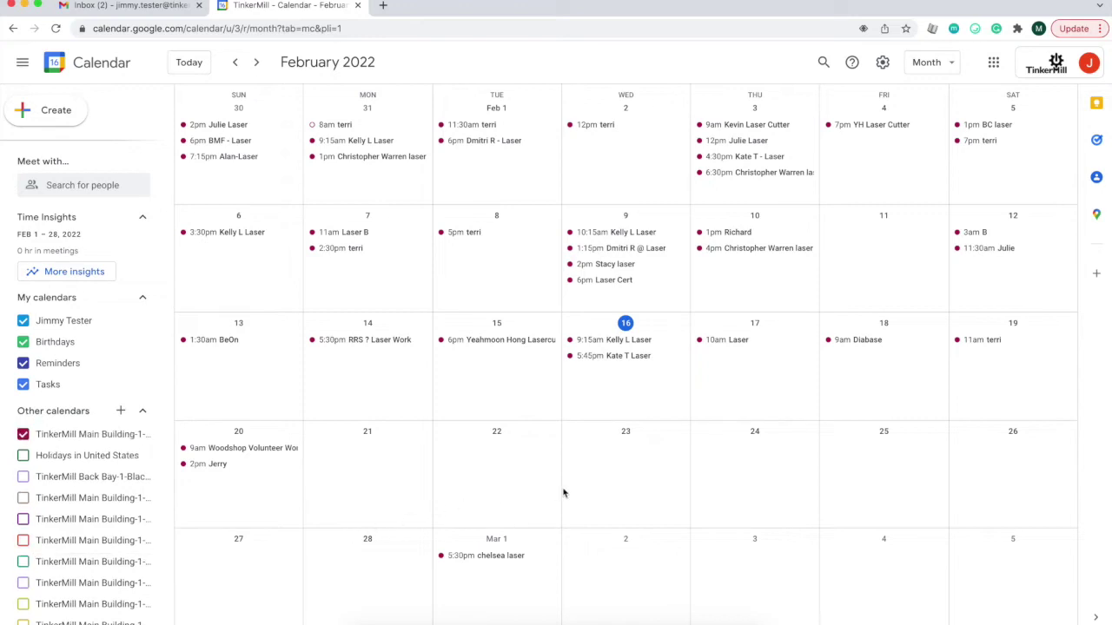
Start an event on Thursday, February 17, titled with the member's full name followed by "- laser", beginning at 1:45pm.
left_click(745, 375)
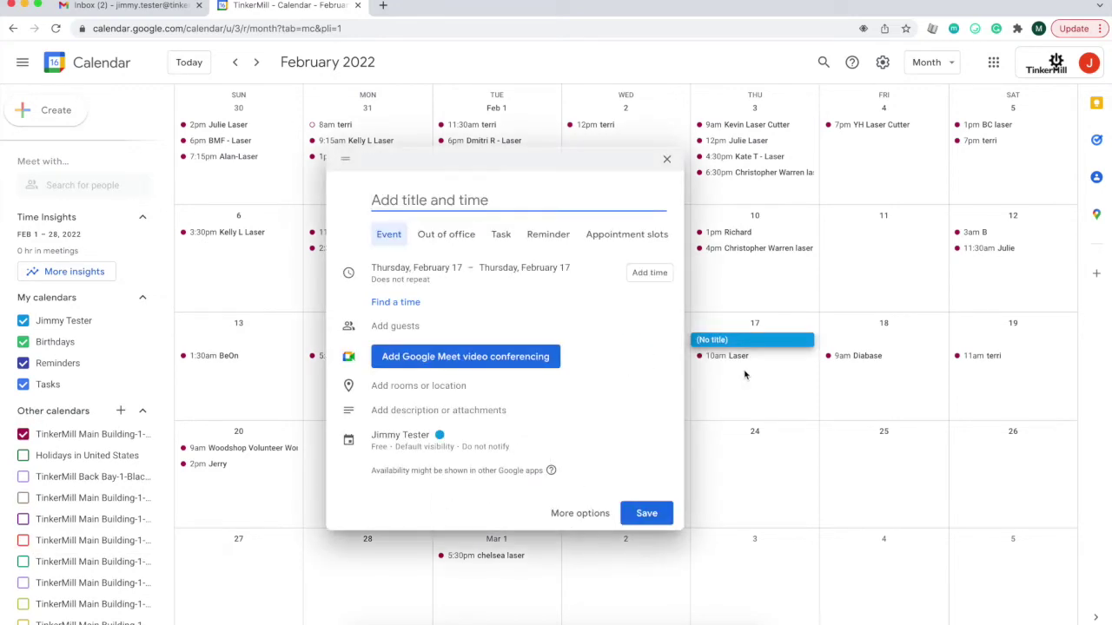
type("Jimmy T")
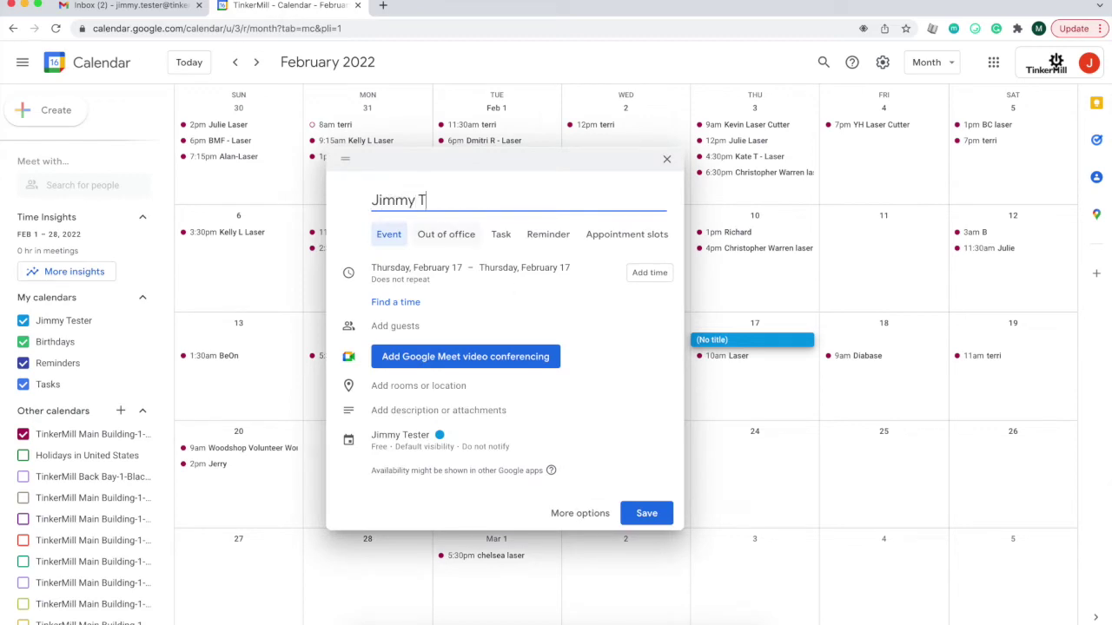
type("ester - laser")
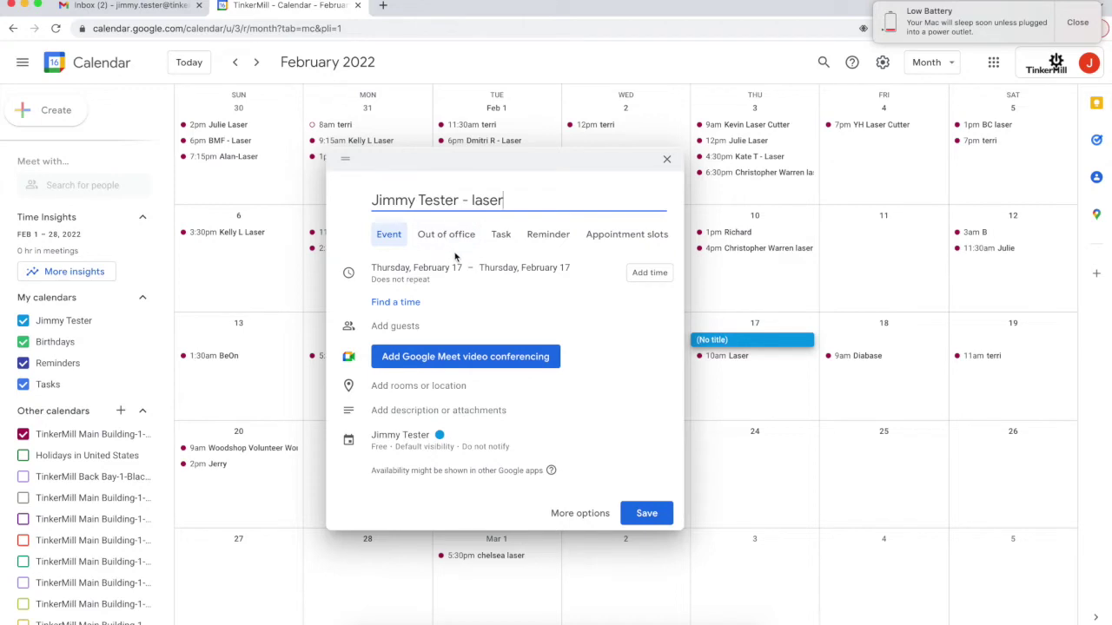
left_click(629, 284)
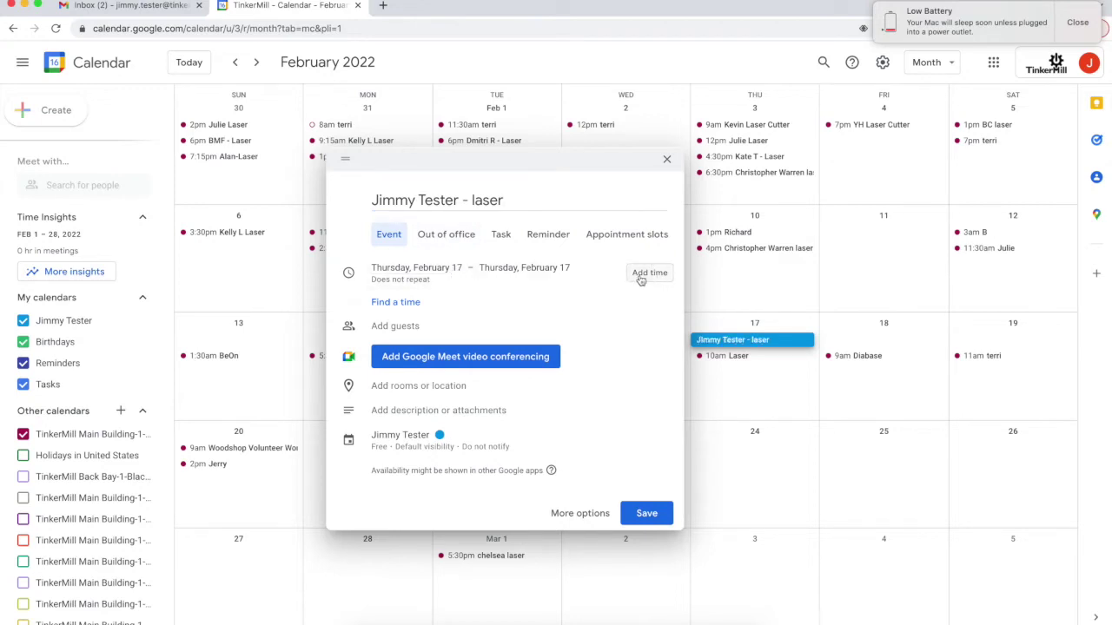
left_click(647, 273)
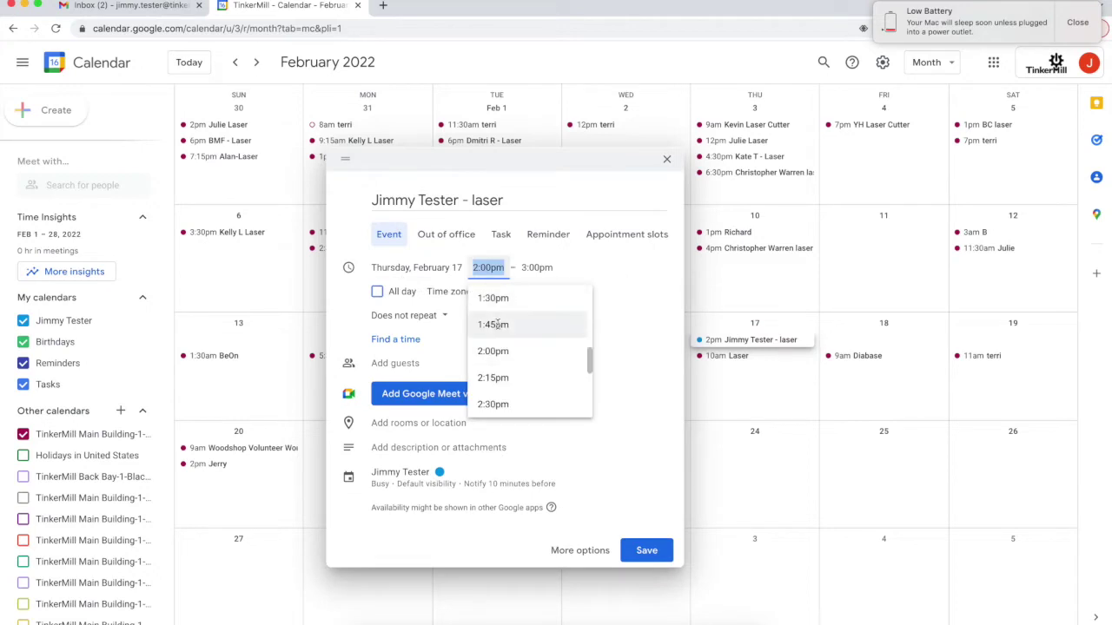
left_click(496, 324)
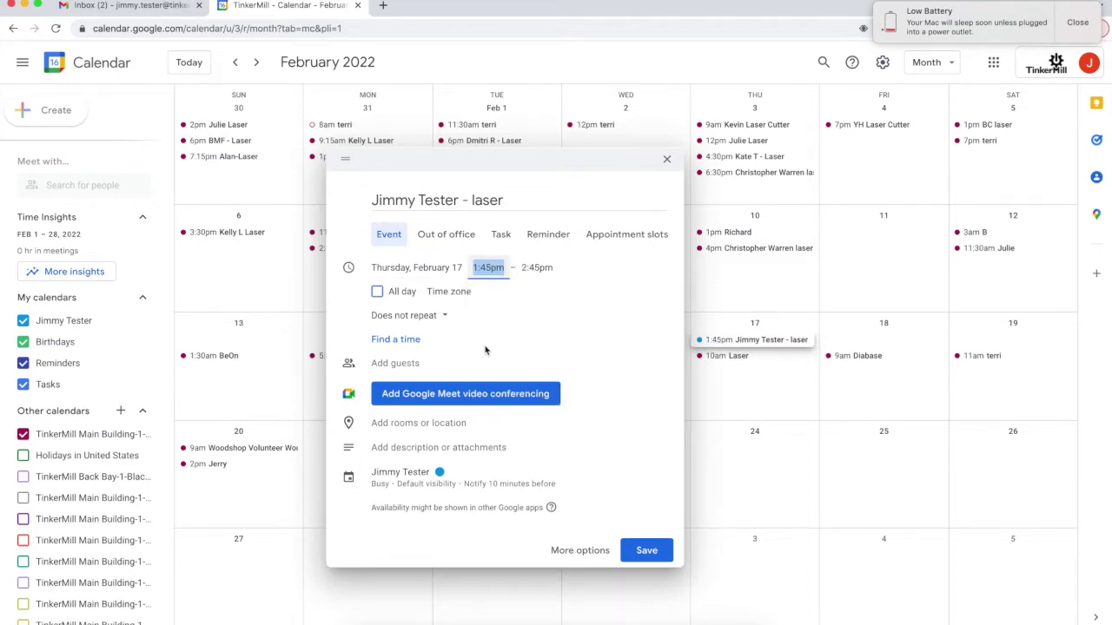
Search the event's available rooms for "laser", check the details of the existing 10am Laser booking, and return to the event.
left_click(404, 432)
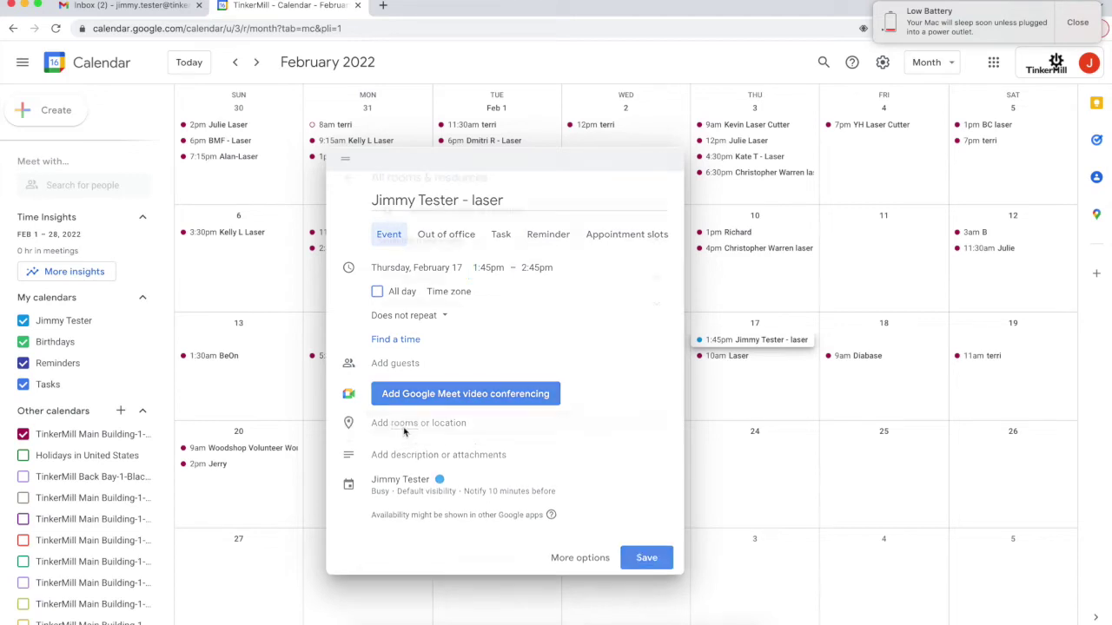
type("laser")
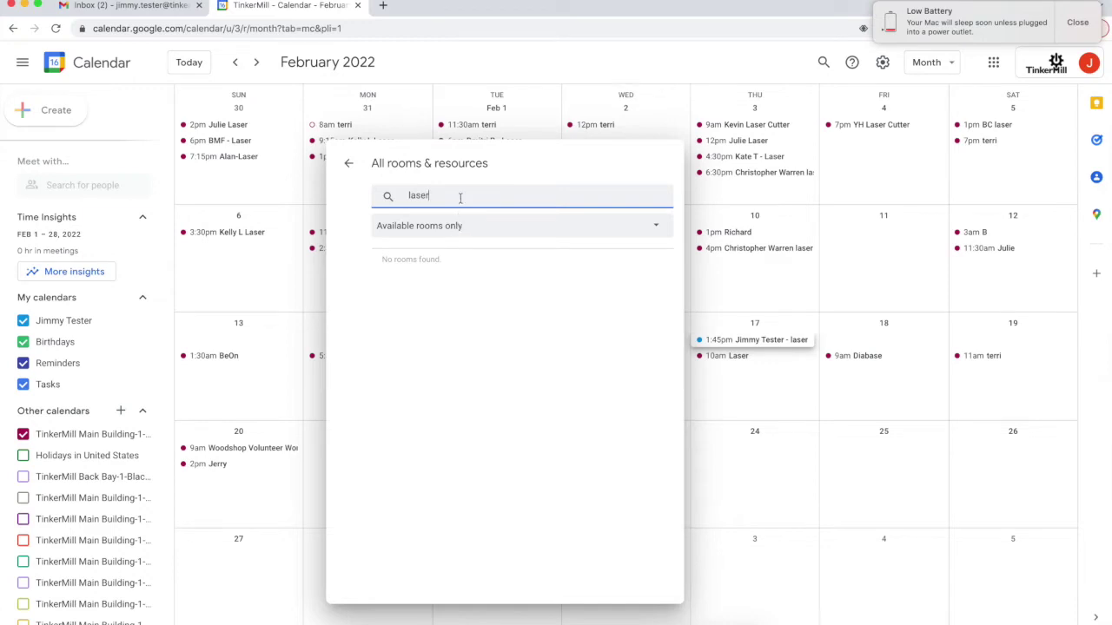
left_click(453, 228)
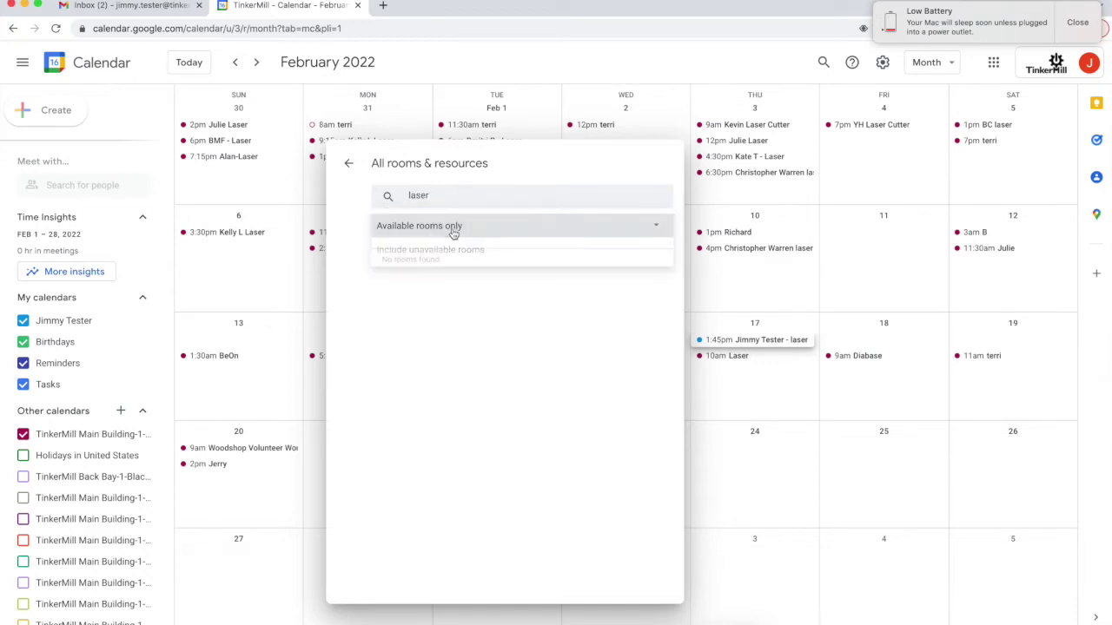
mouse_move(726, 366)
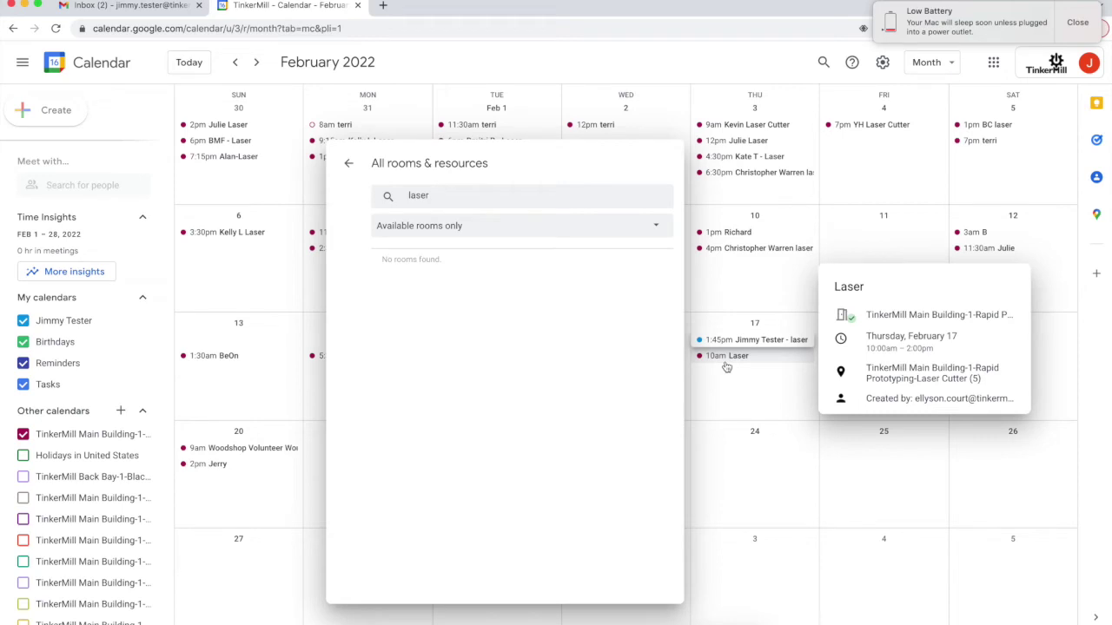
left_click(348, 163)
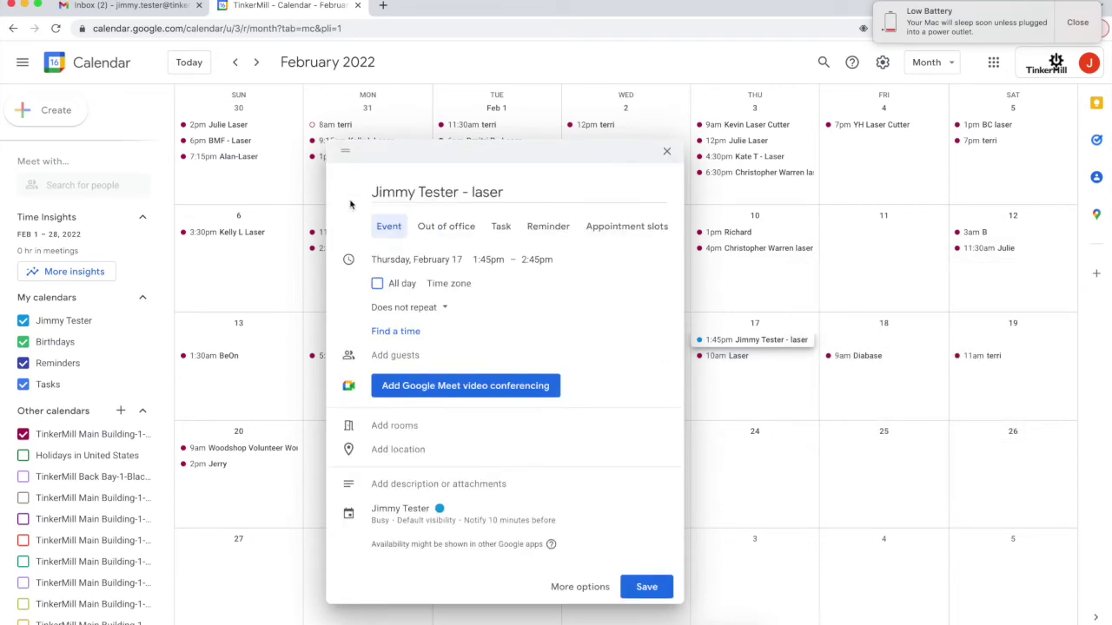
Set the laser event's start time to 2:30pm.
left_click(488, 260)
scroll(513, 339, "down", 1)
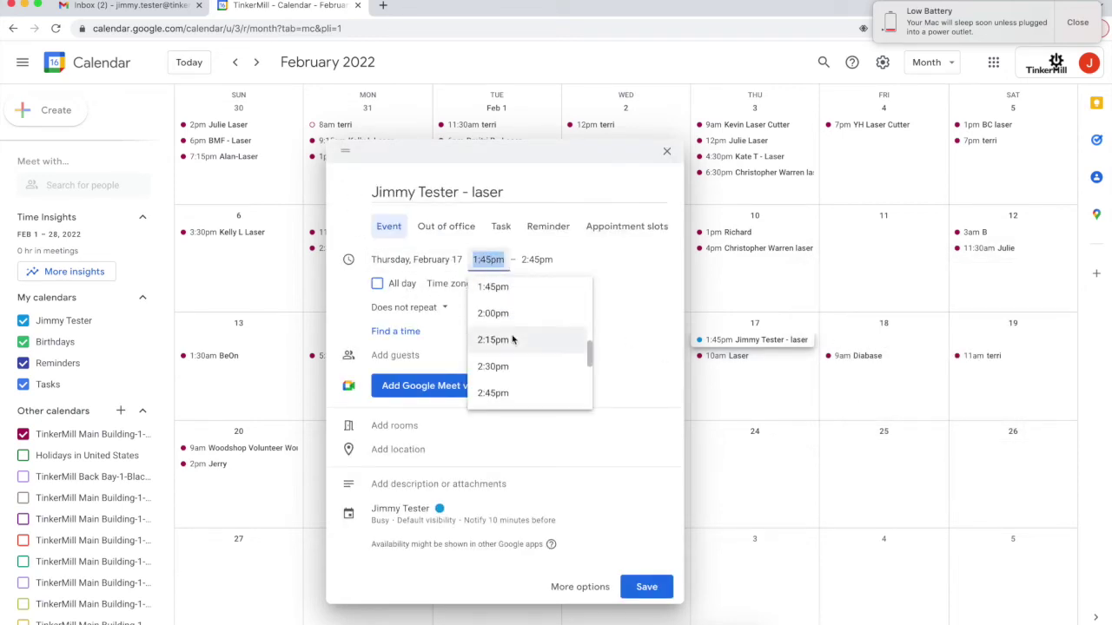
left_click(504, 366)
Reopen the event's room selection, clear the search text and browse the available TinkerMill Main Building resources.
left_click(412, 424)
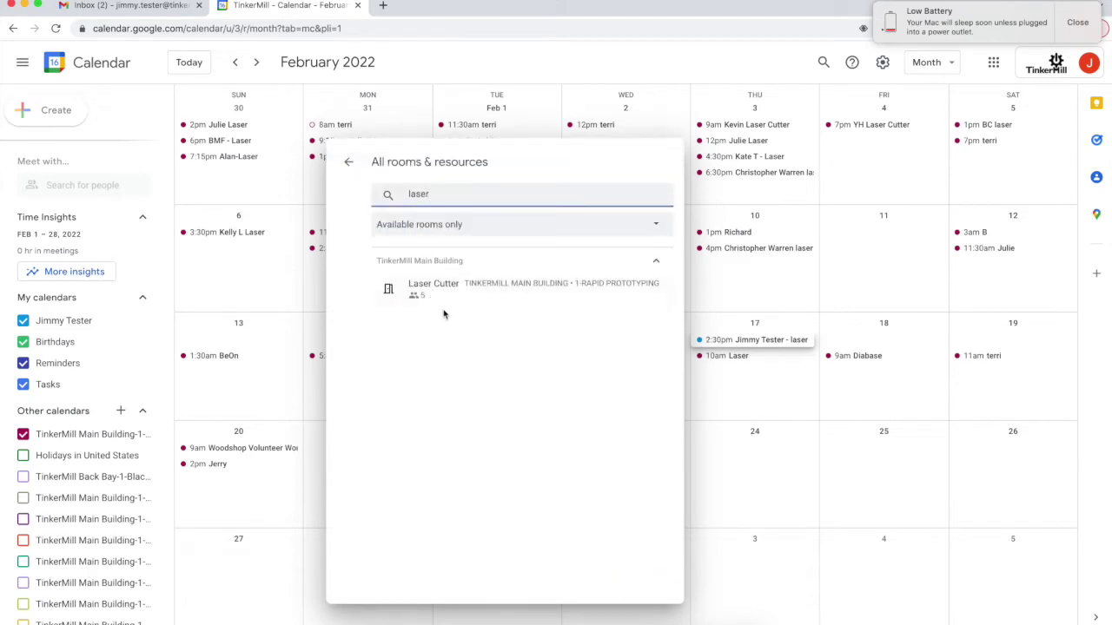
key("BackSpace")
key("BackSpace")
key("BackSpace")
key("BackSpace")
key("BackSpace")
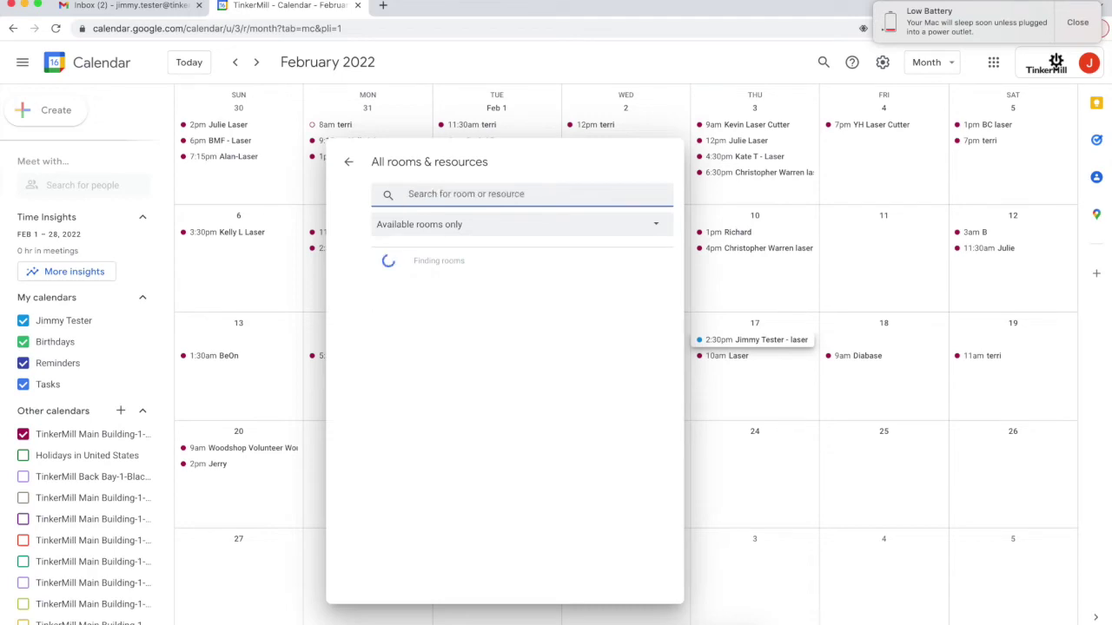
left_click(454, 289)
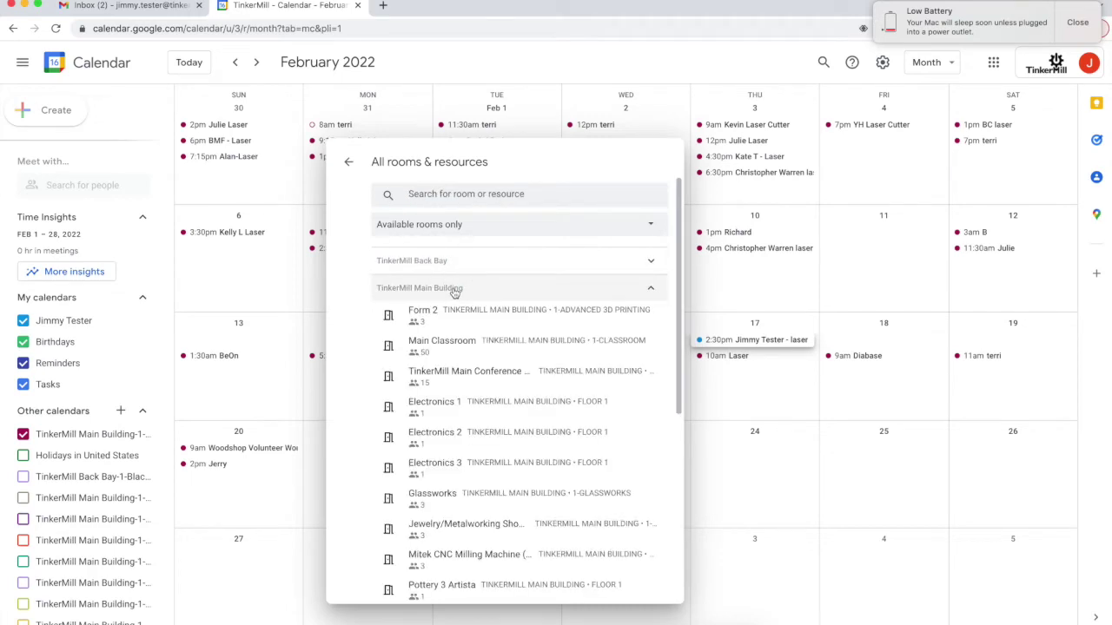
scroll(457, 390, "down", 5)
scroll(461, 390, "down", 3)
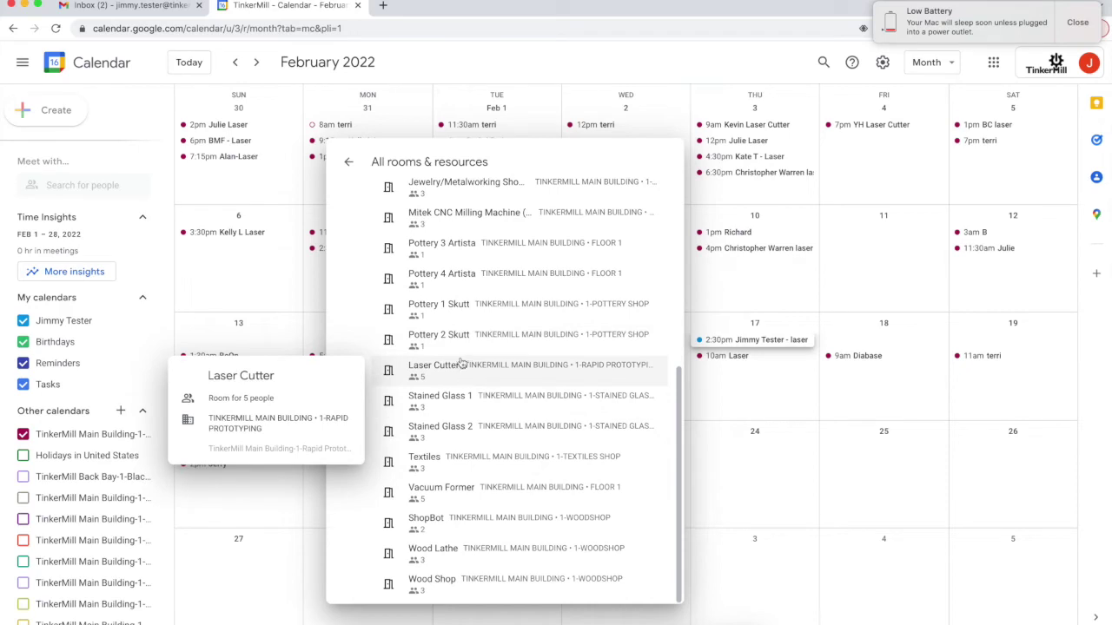
scroll(459, 369, "up", 8)
Search the rooms for "laser", add the Main Building Laser Cutter to the event and save it.
left_click(440, 193)
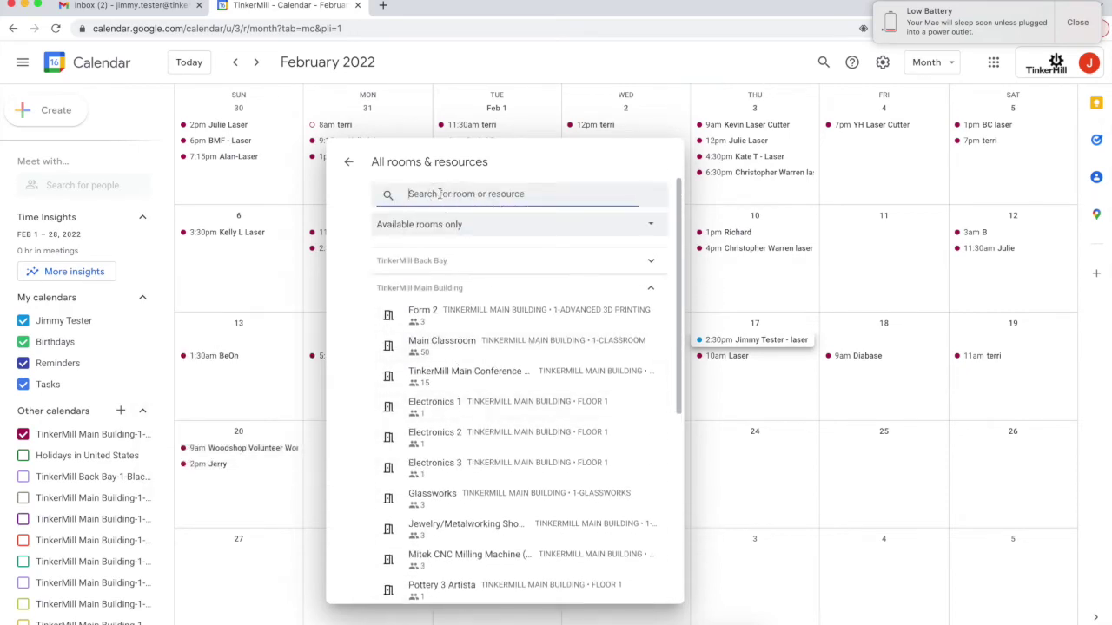
type("laser")
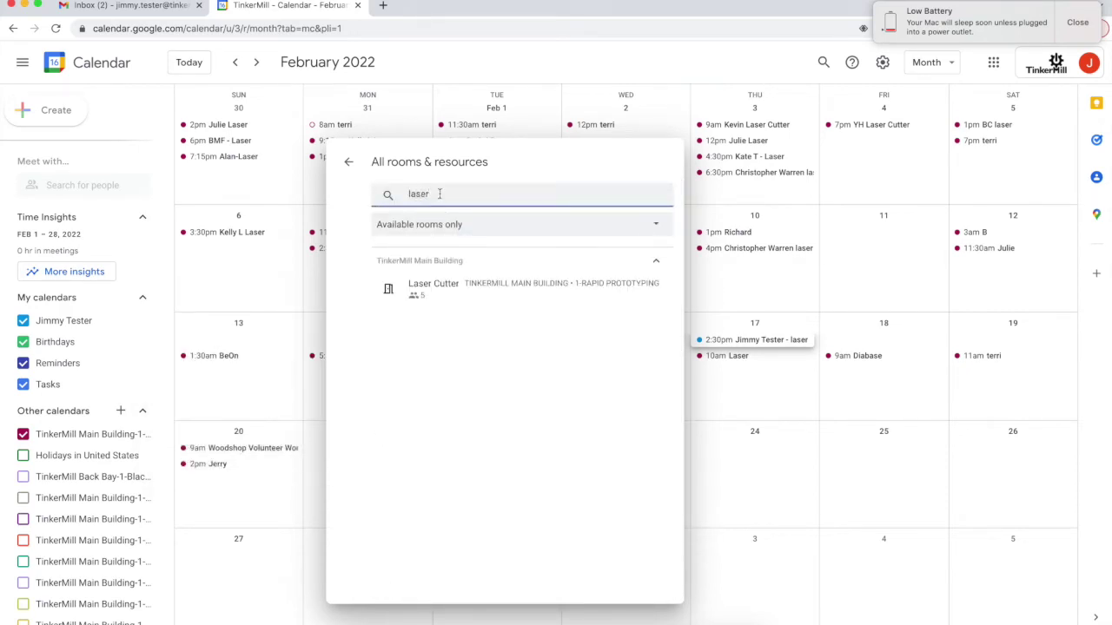
left_click(451, 288)
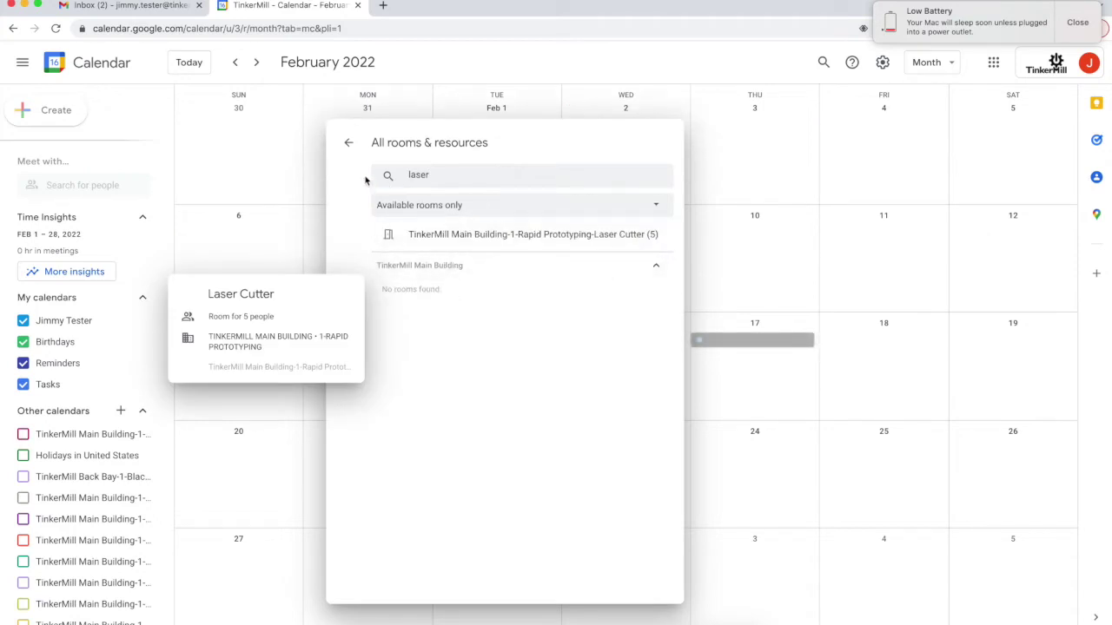
left_click(350, 146)
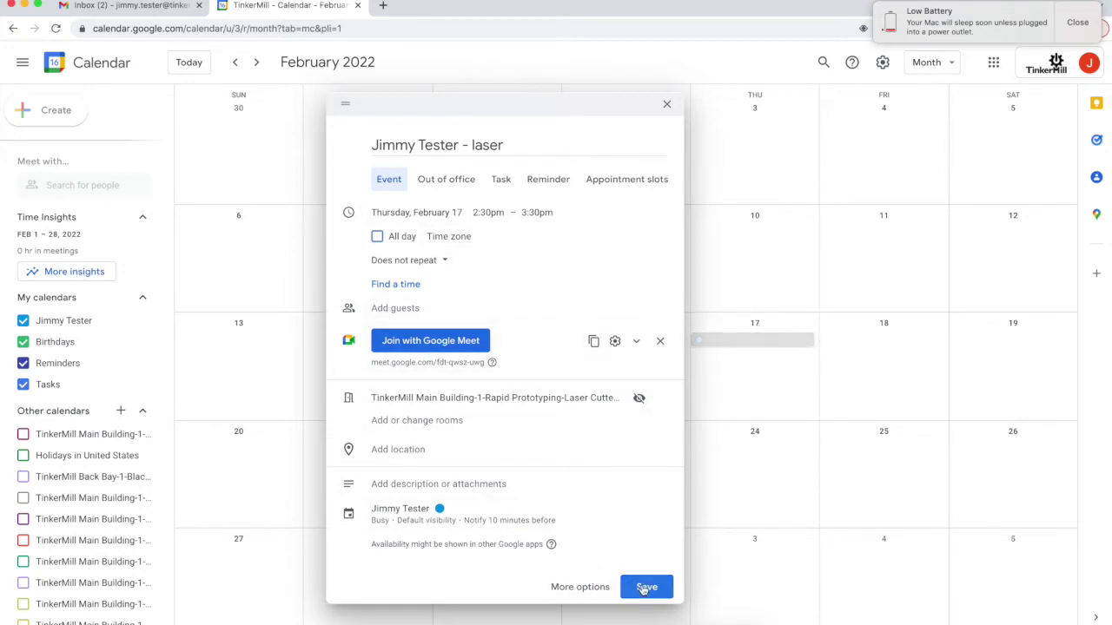
left_click(643, 588)
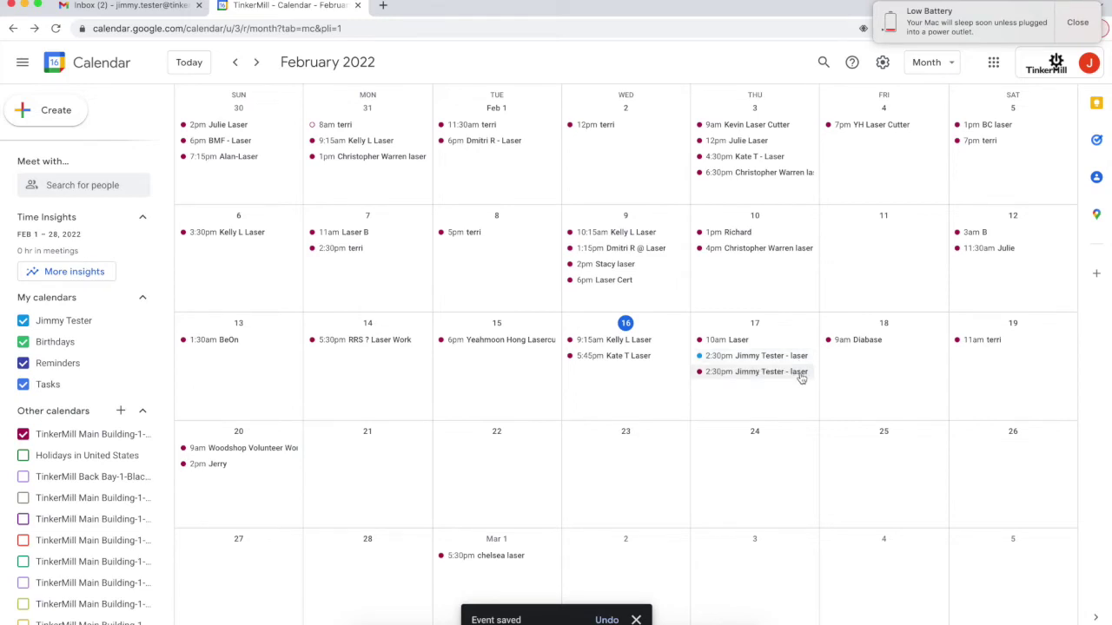
Open the member's own 2:30pm laser event on February 17 and delete it.
left_click(757, 363)
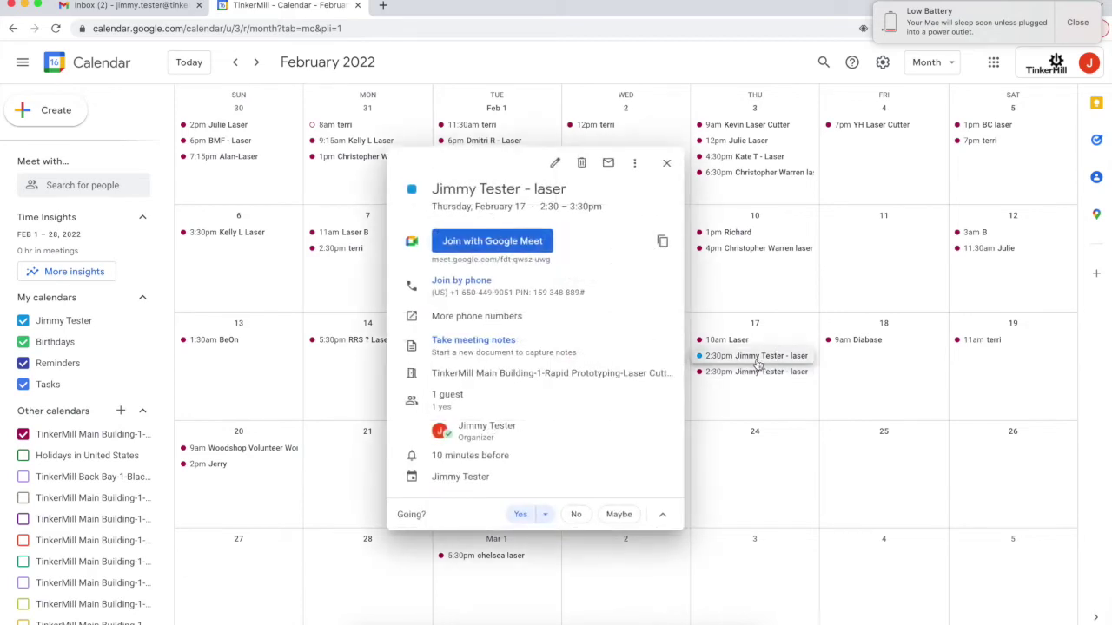
left_click(582, 164)
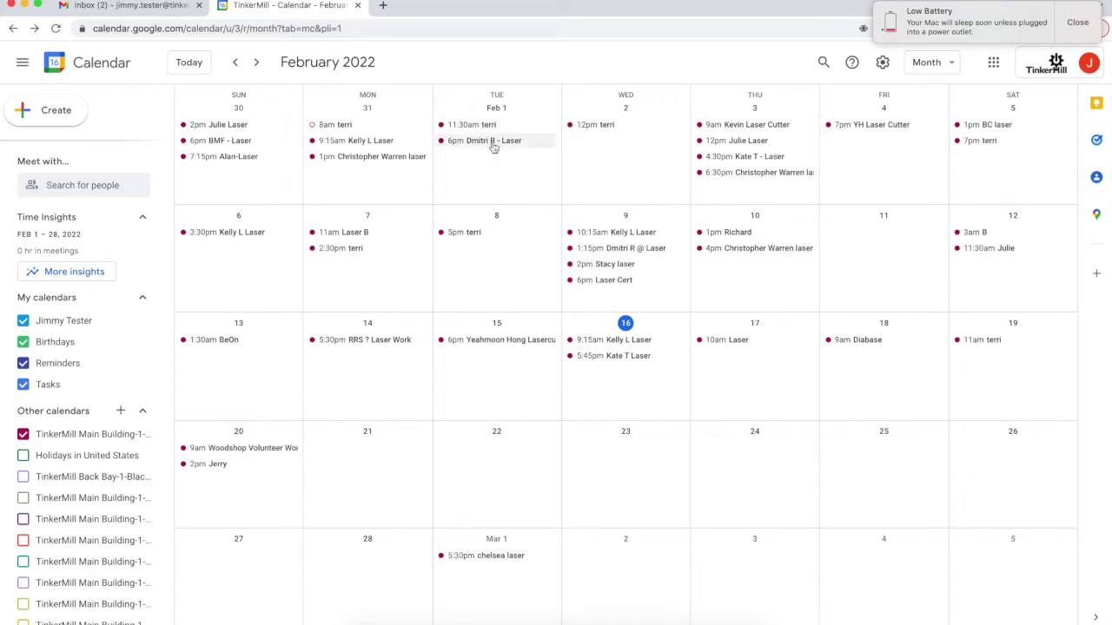
Open tinkermill.slack.com in a new browser tab and sign in to the TinkerMill Slack workspace with the member's tinkermill.org Google account.
left_click(383, 6)
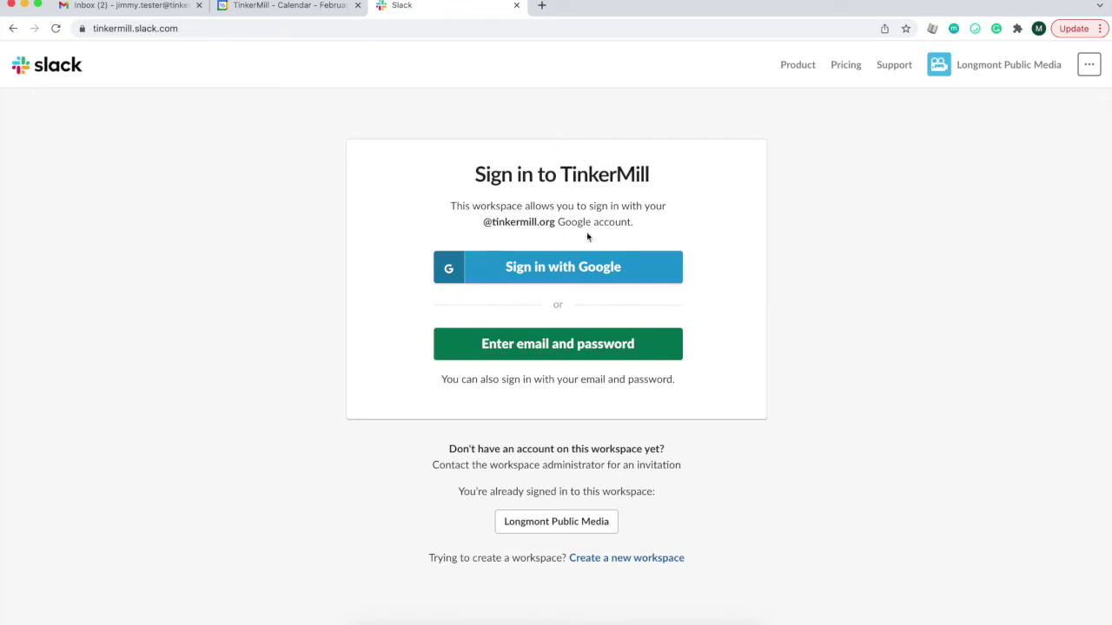
left_click(563, 272)
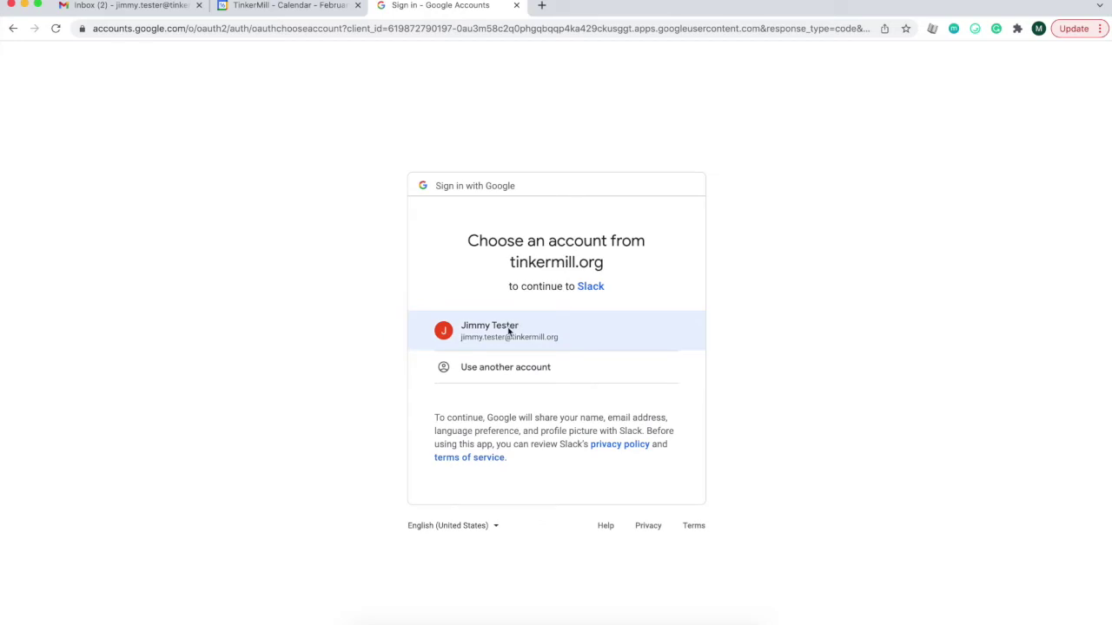
left_click(509, 331)
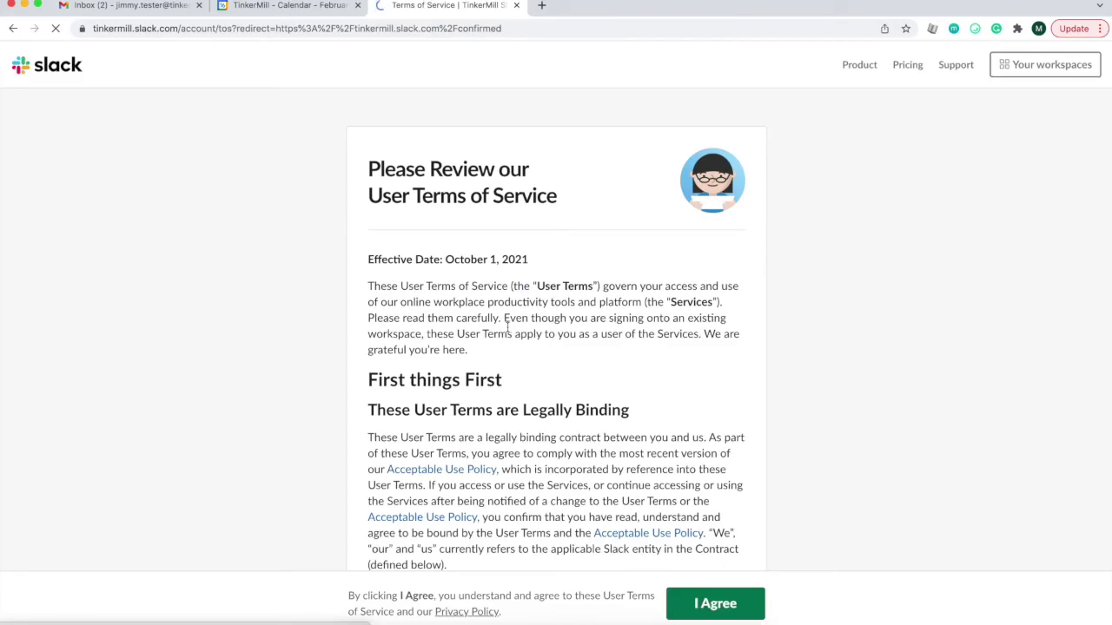
Read through Slack's User Terms of Service to the end and agree to them.
scroll(508, 326, "down", 15)
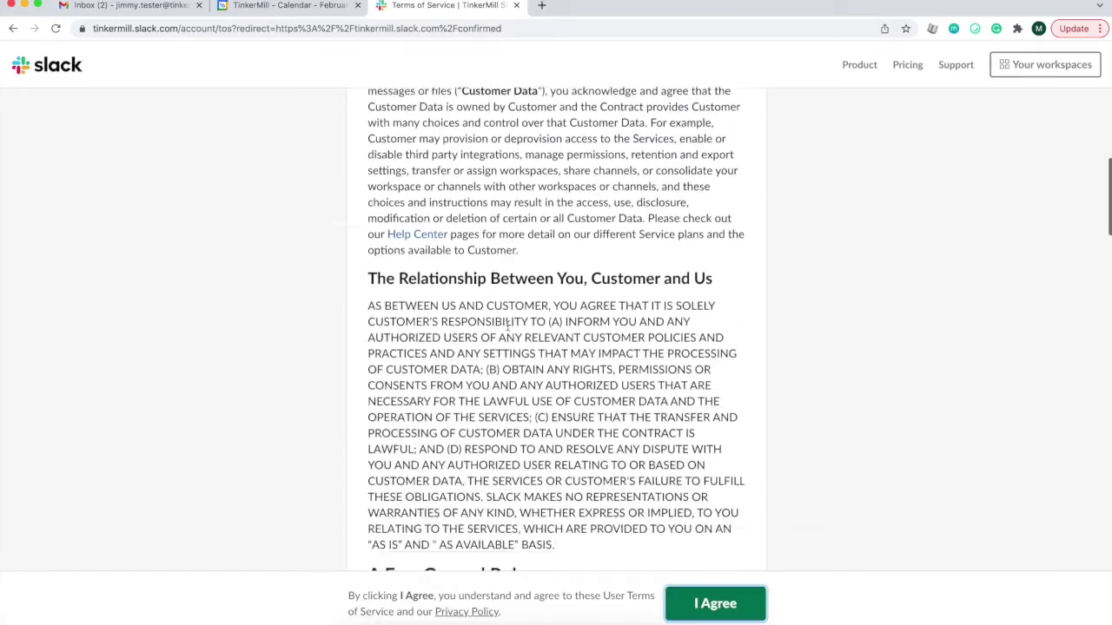
scroll(508, 327, "down", 20)
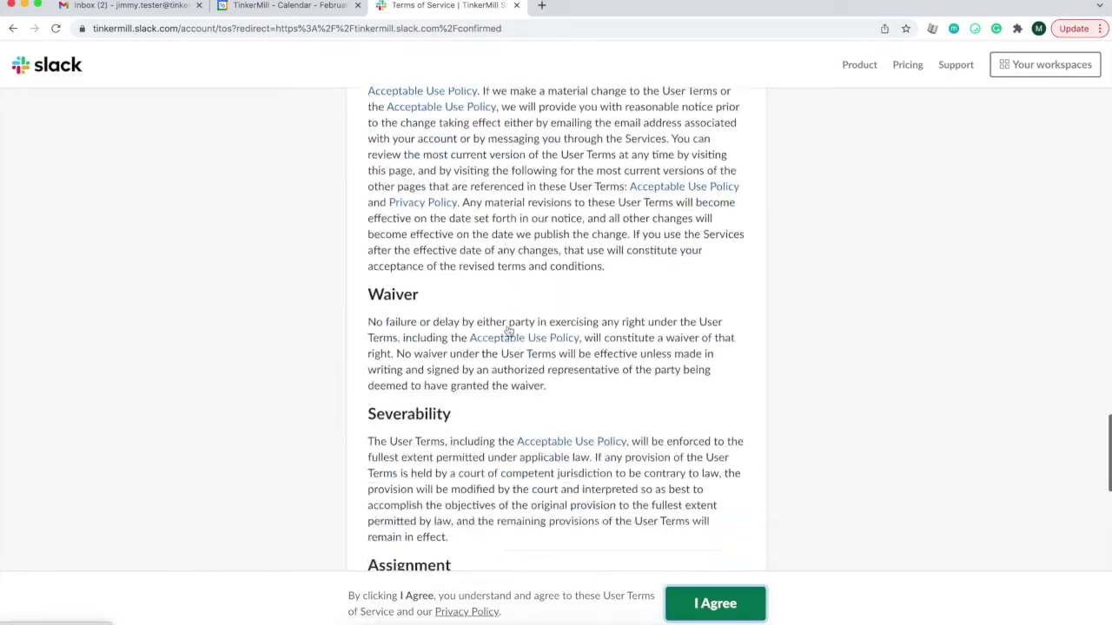
scroll(508, 326, "down", 6)
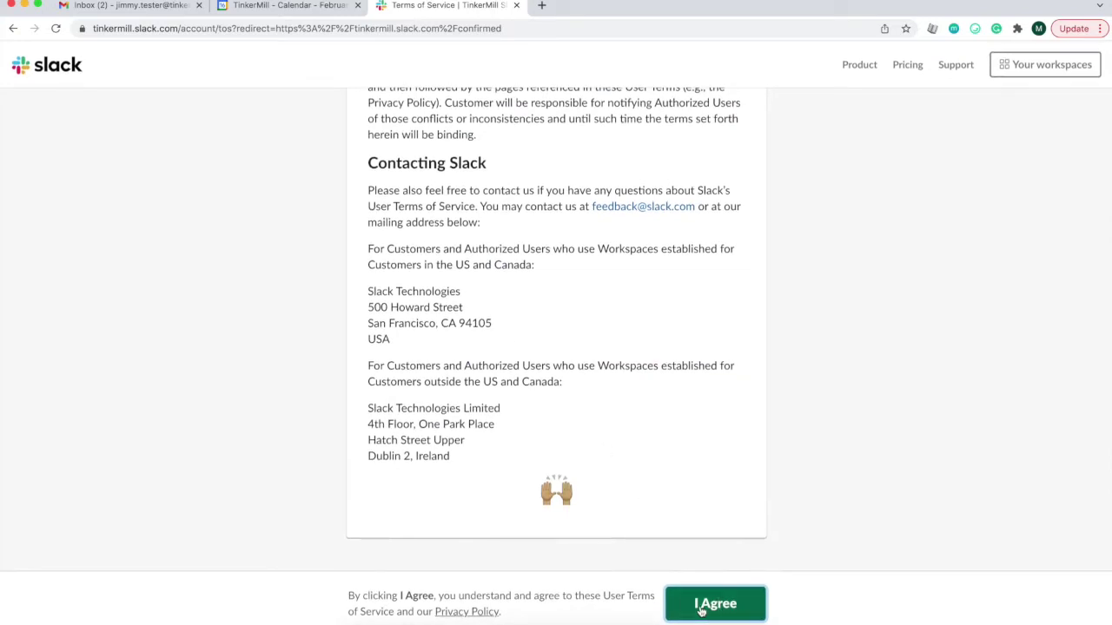
left_click(702, 610)
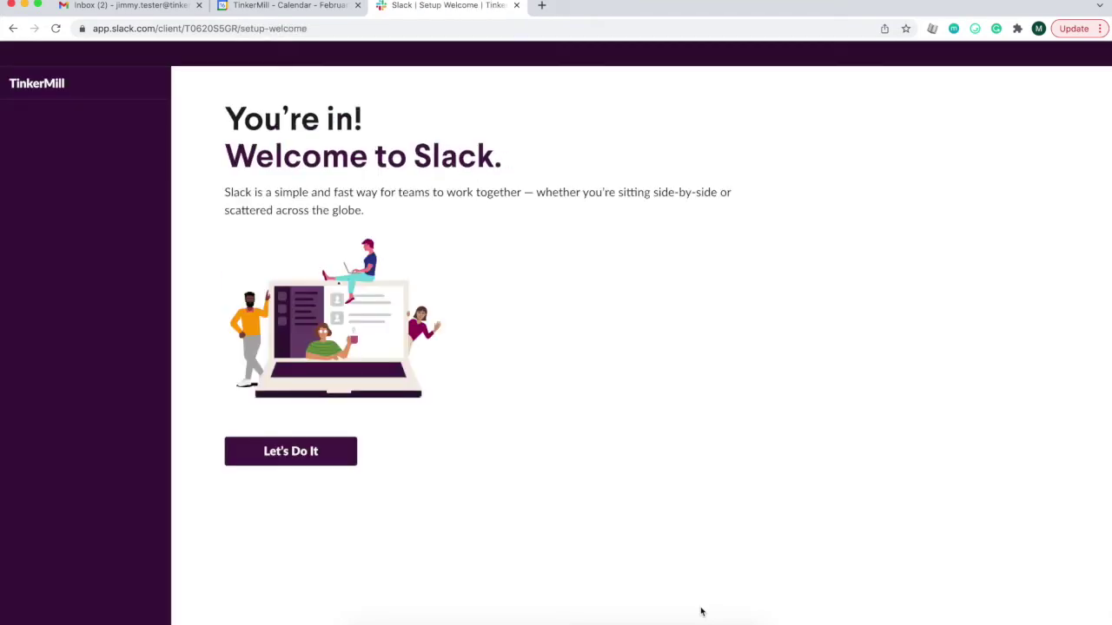
Begin the Slack welcome setup and add TinkerMill's Operations Manager as the one teammate.
left_click(292, 457)
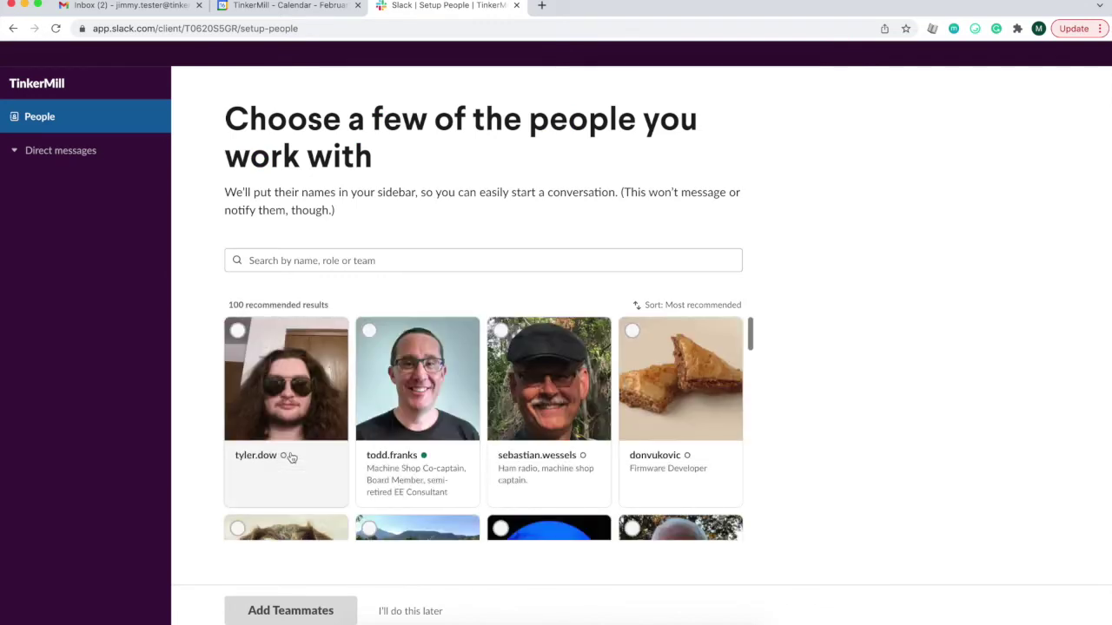
scroll(293, 457, "down", 3)
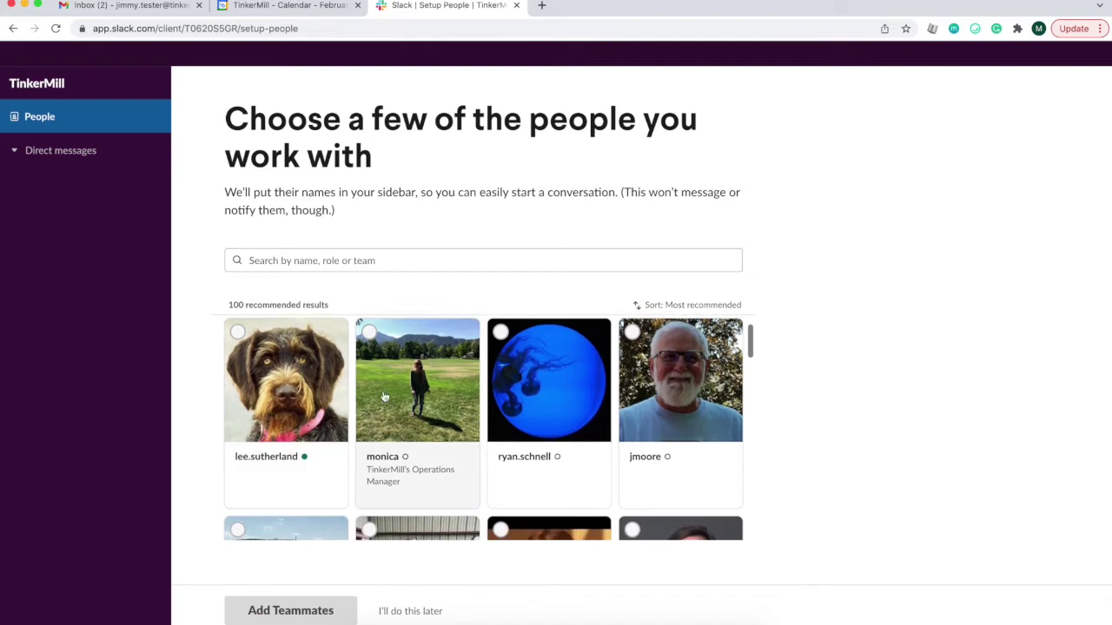
left_click(370, 334)
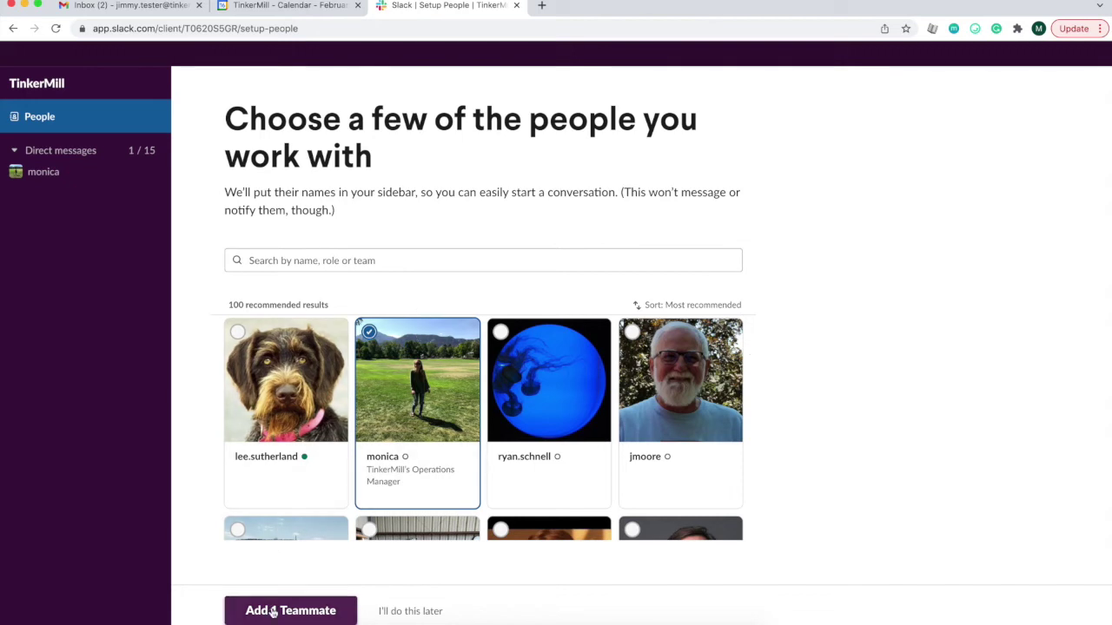
left_click(273, 612)
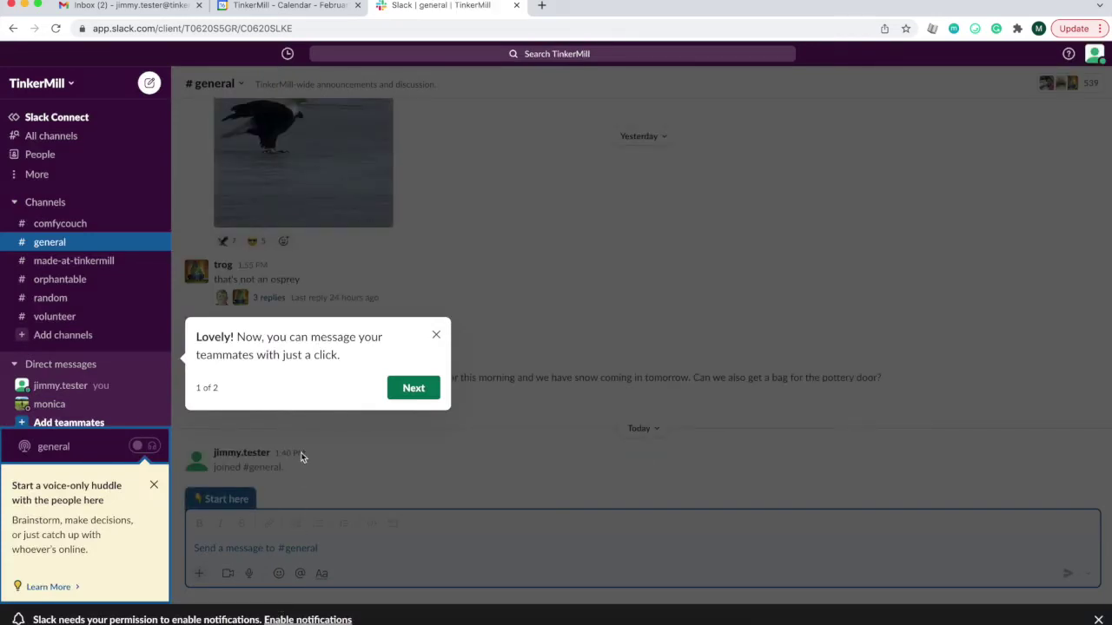
Complete the two-part introduction to messages and channels and dismiss the voice huddle tip.
left_click(414, 391)
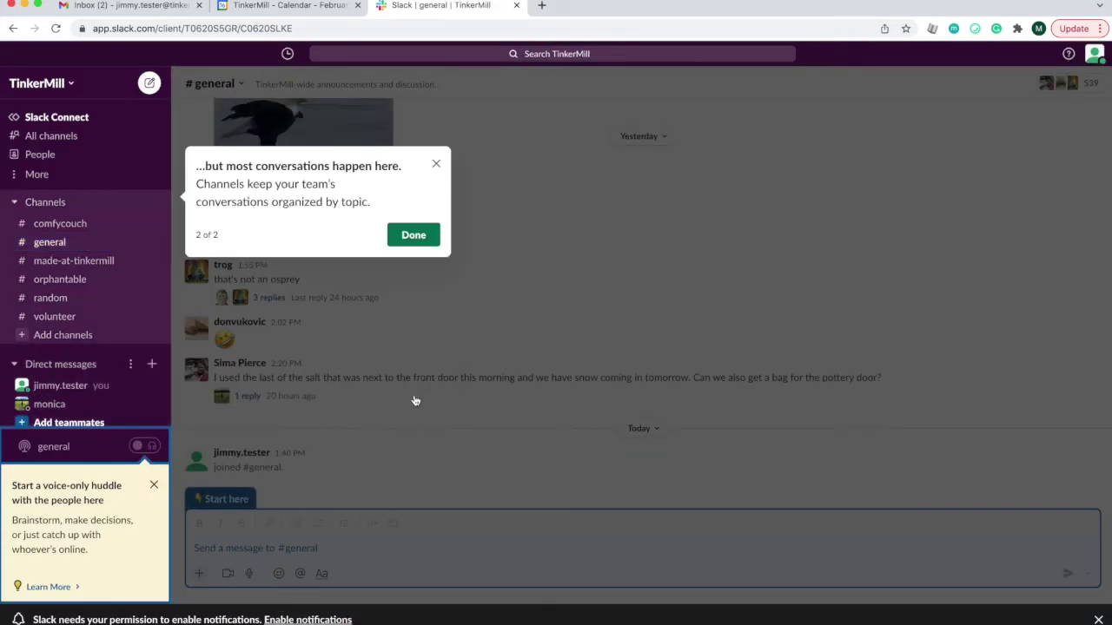
left_click(408, 236)
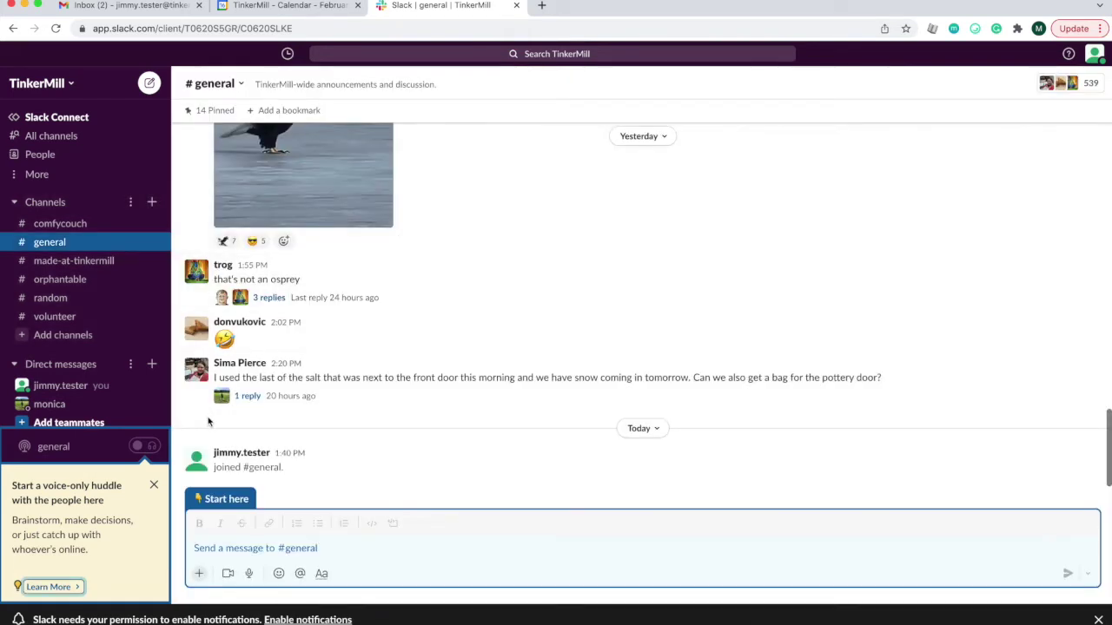
left_click(154, 486)
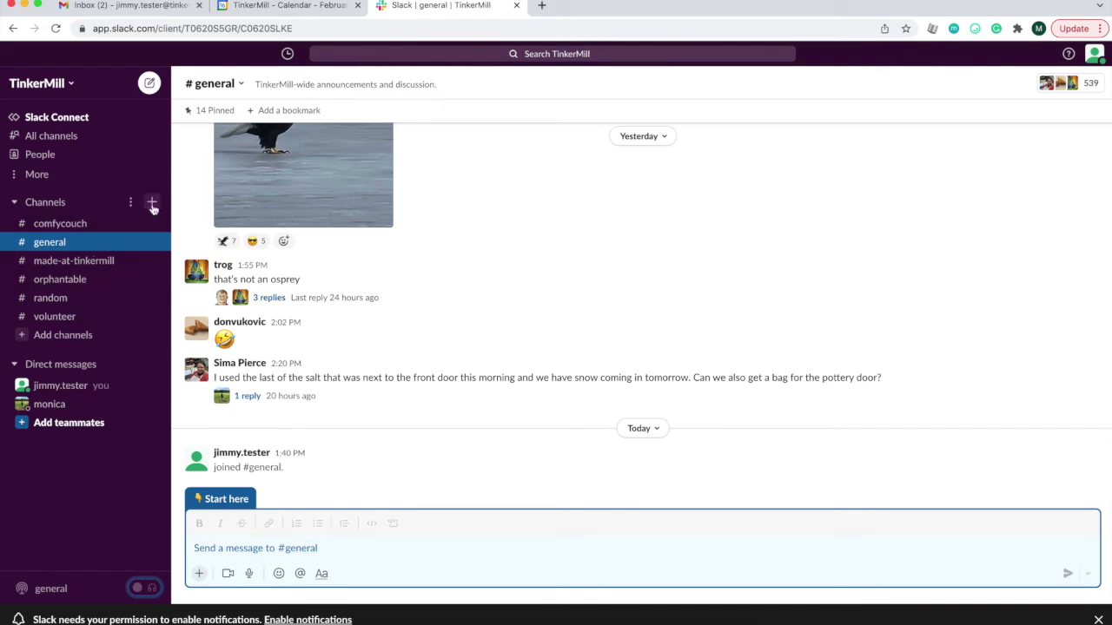
Browse the workspace channels, search for "woodshop" and join the #woodshop channel.
left_click(152, 205)
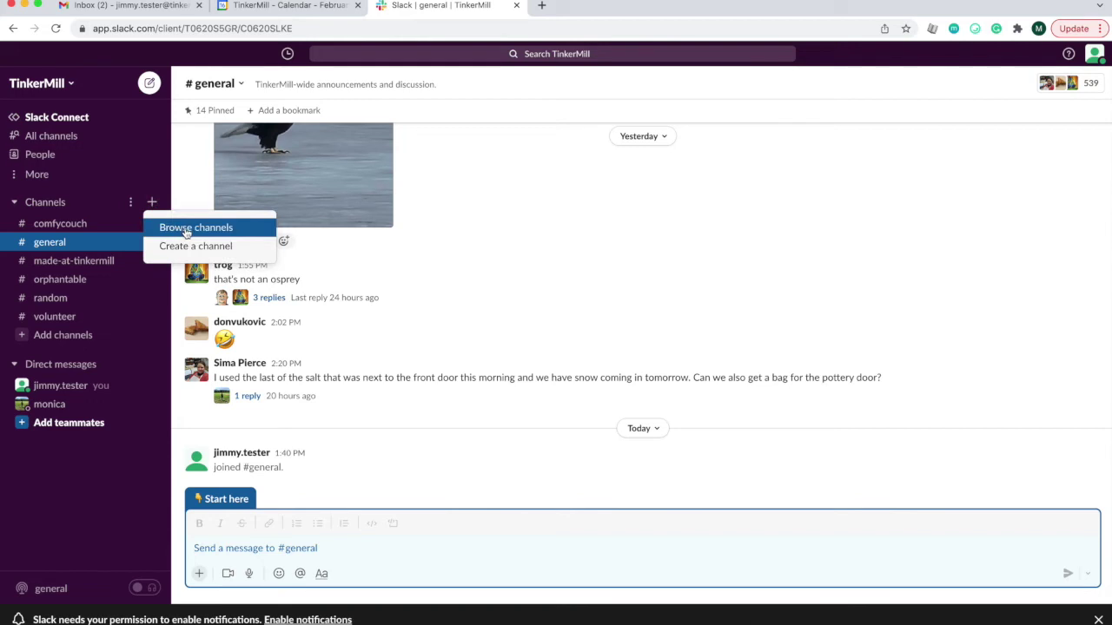
left_click(237, 231)
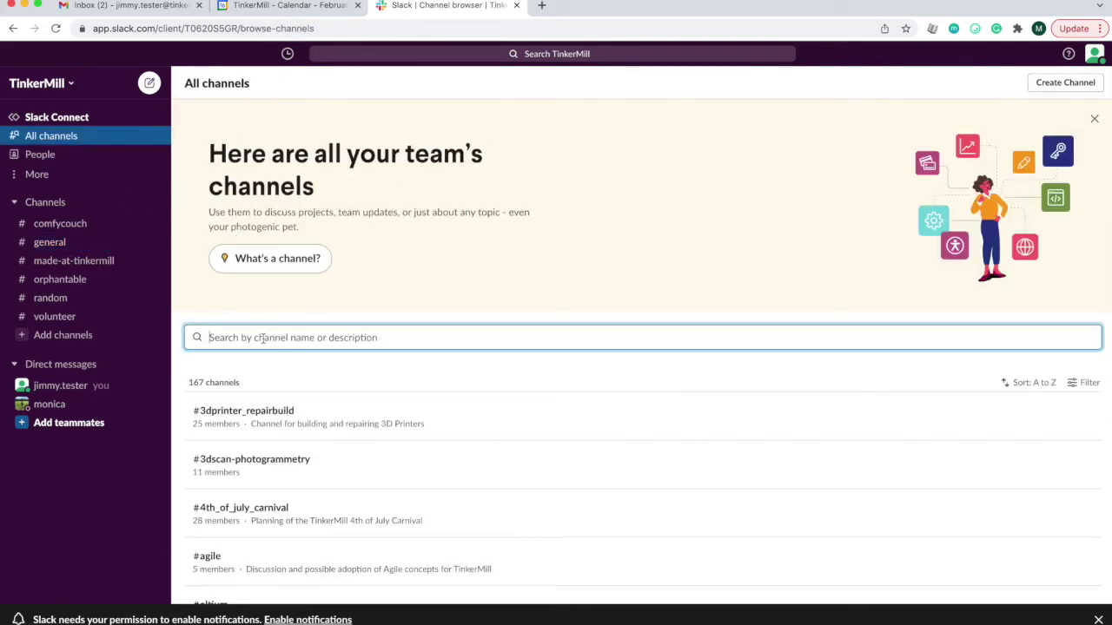
type("woodshop")
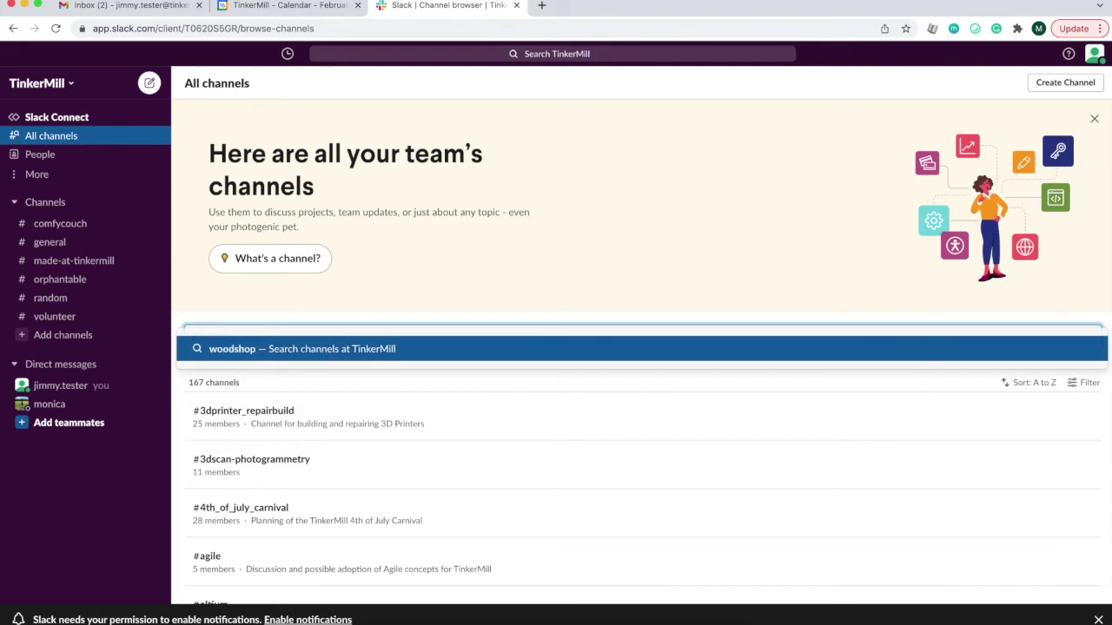
left_click(255, 351)
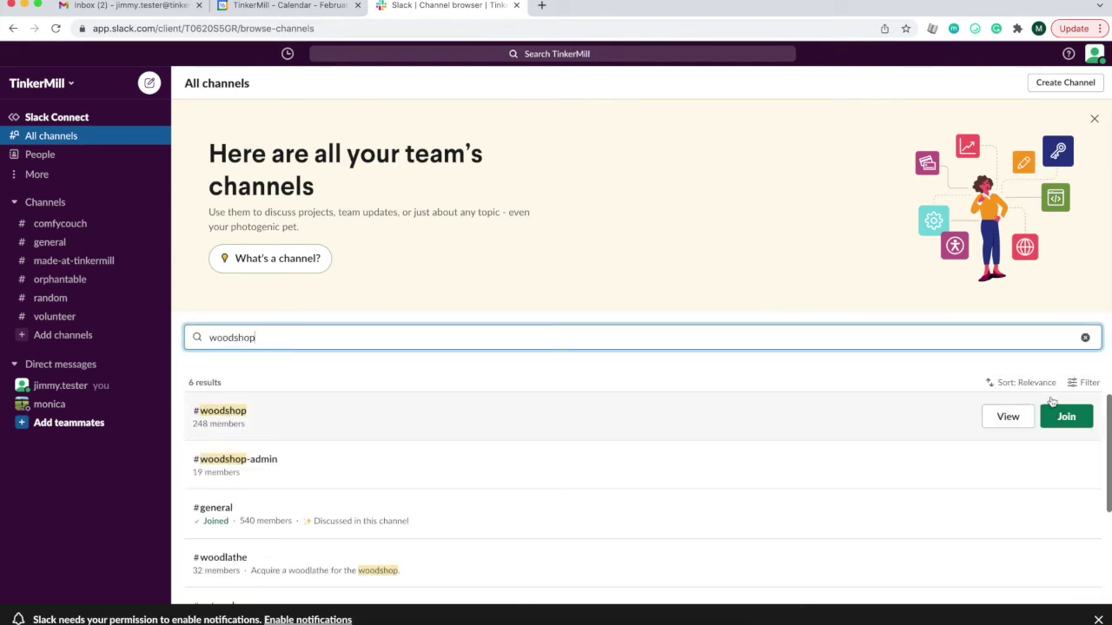
left_click(1065, 418)
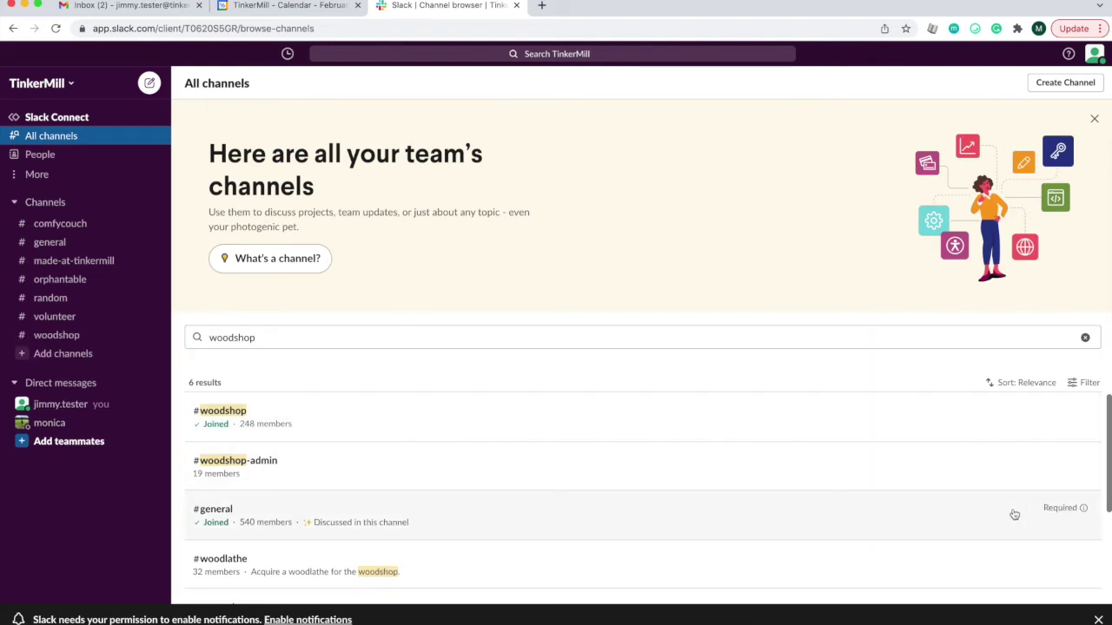
Look over the remaining woodshop results, replace the channel search with "laser" and join the #laser_cutter channel.
scroll(1015, 504, "down", 3)
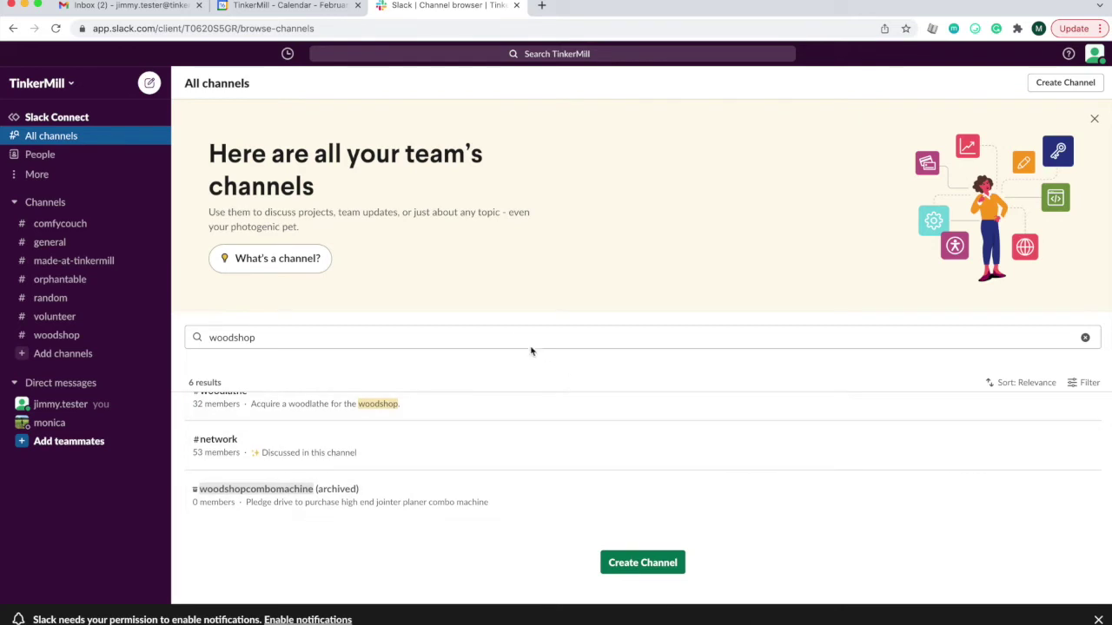
left_click(474, 335)
double_click(465, 340)
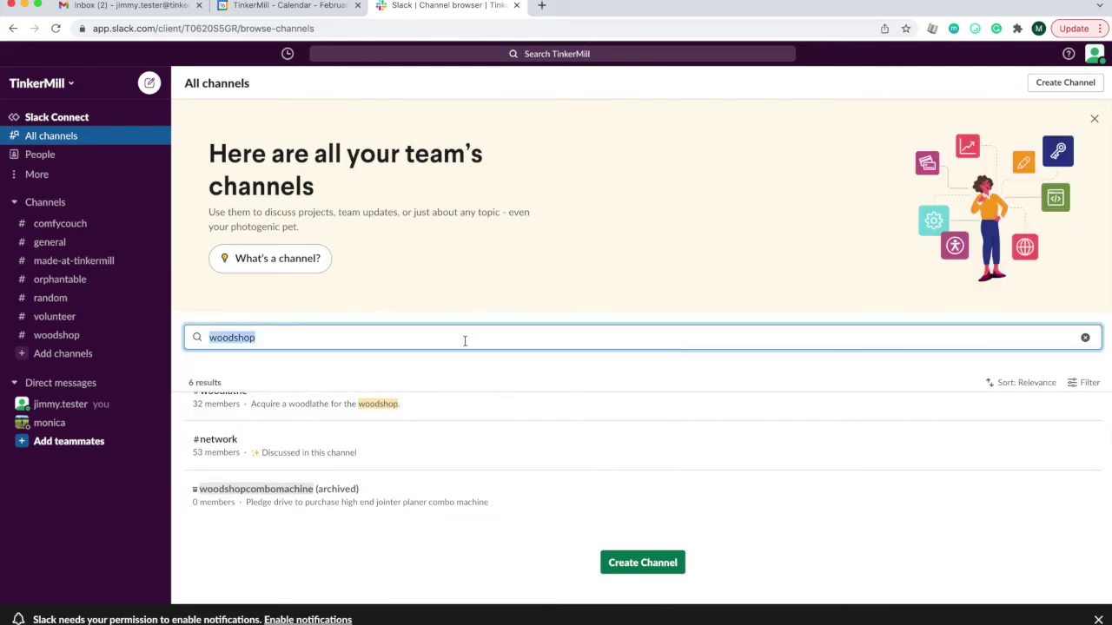
type("laser")
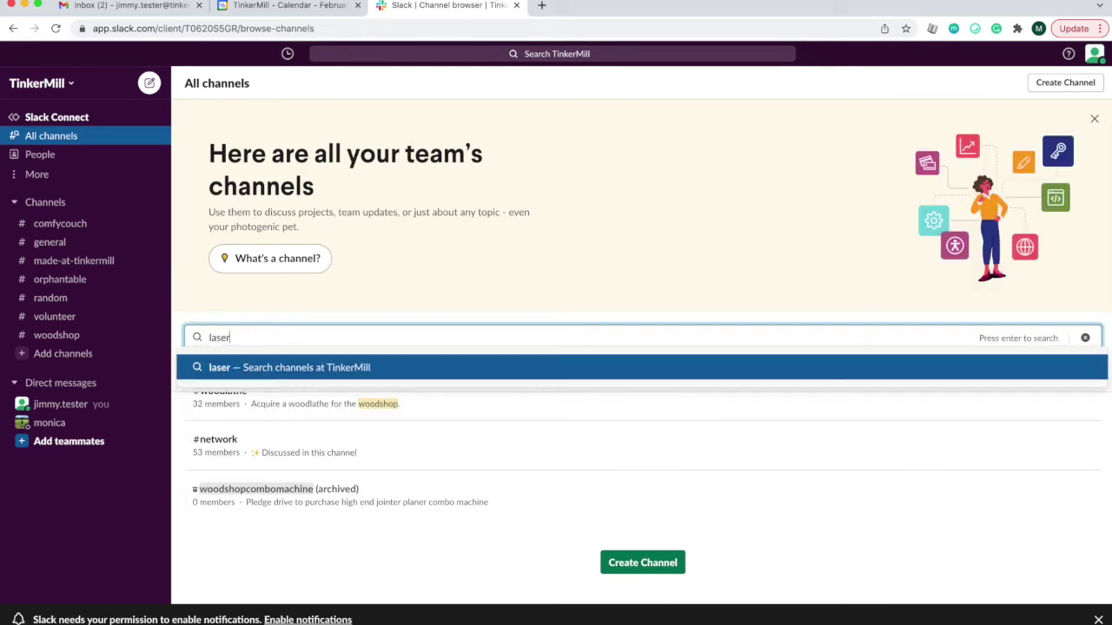
key("Return")
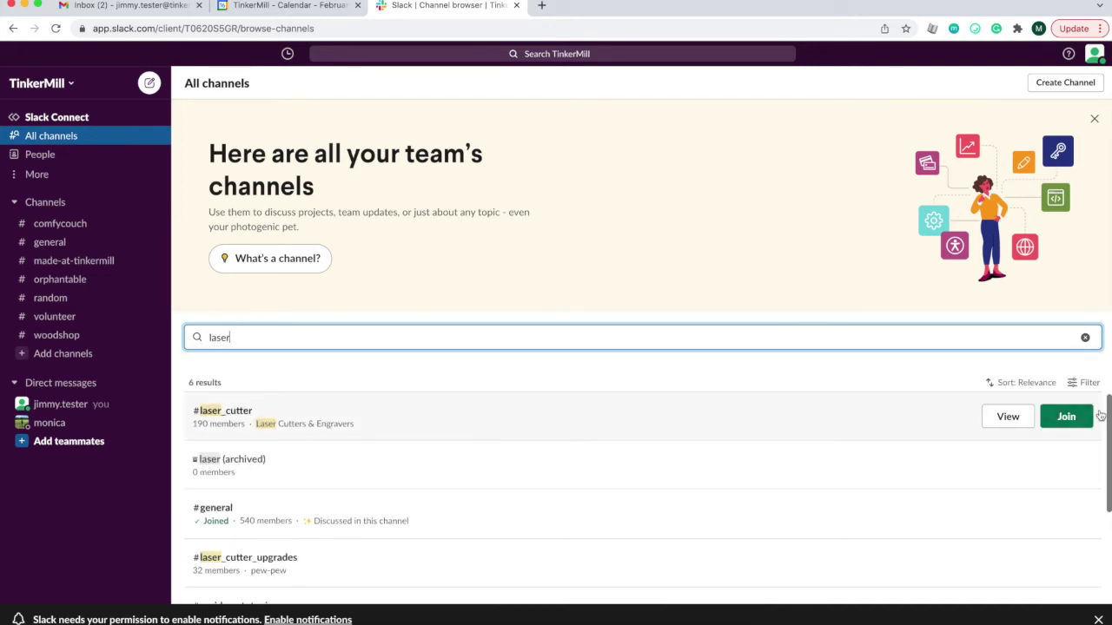
left_click(1069, 419)
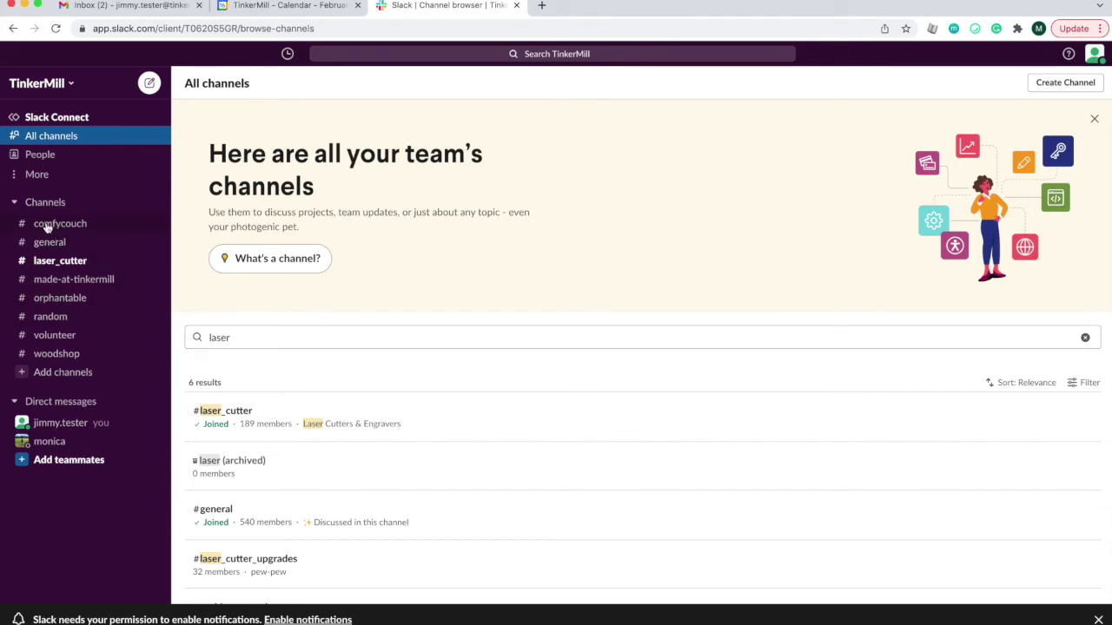
Open the #laser_cutter channel, close its quick-message suggestion and look back through the recent conversation.
left_click(96, 266)
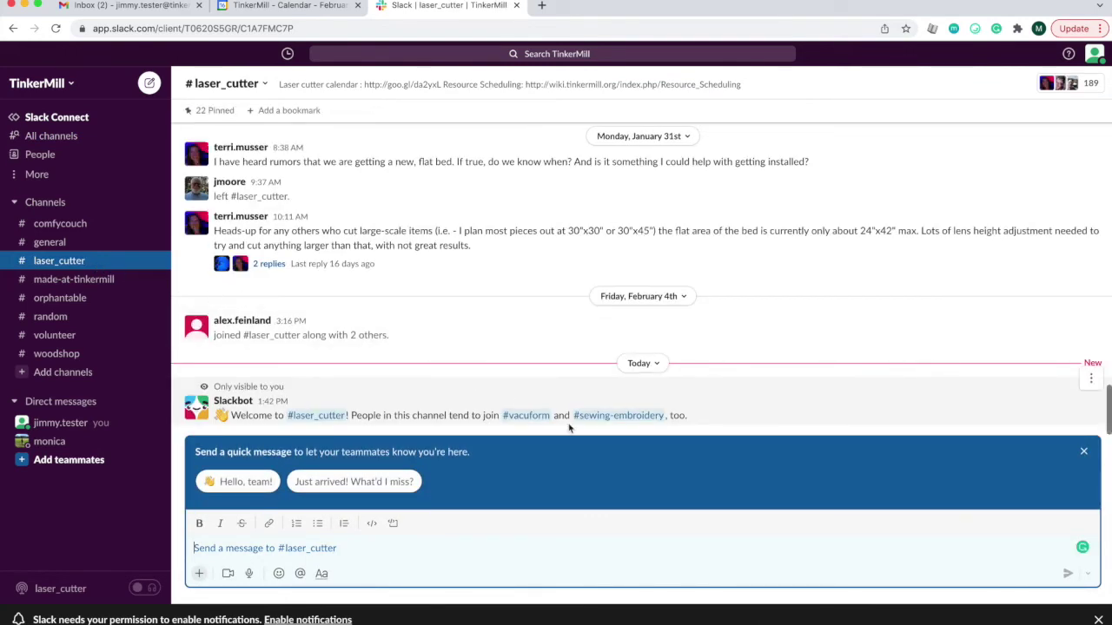
left_click(1085, 453)
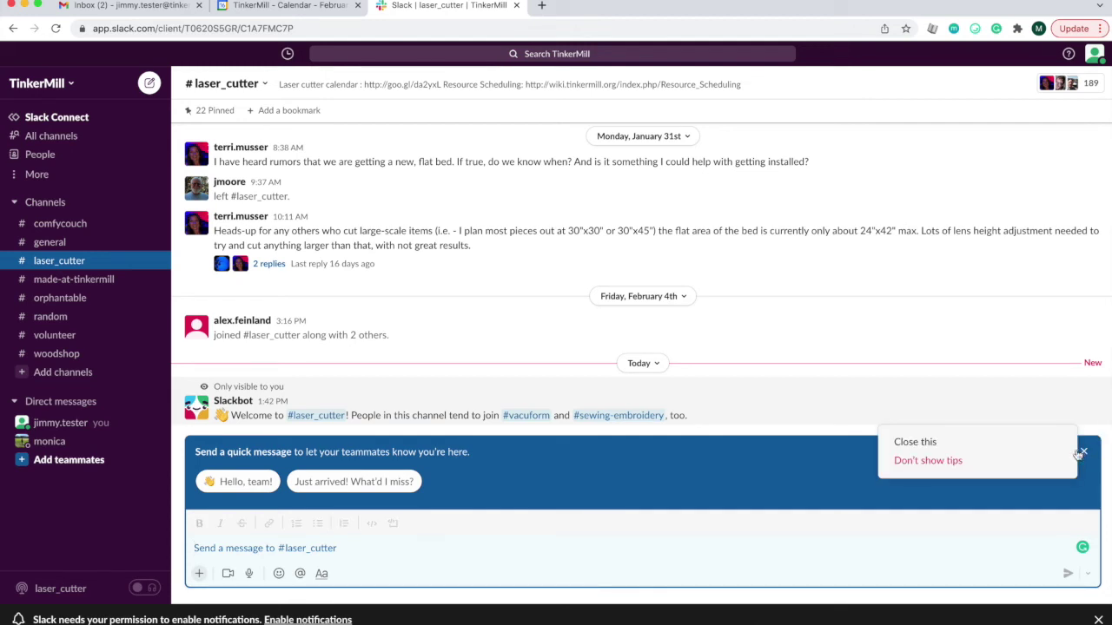
left_click(1064, 443)
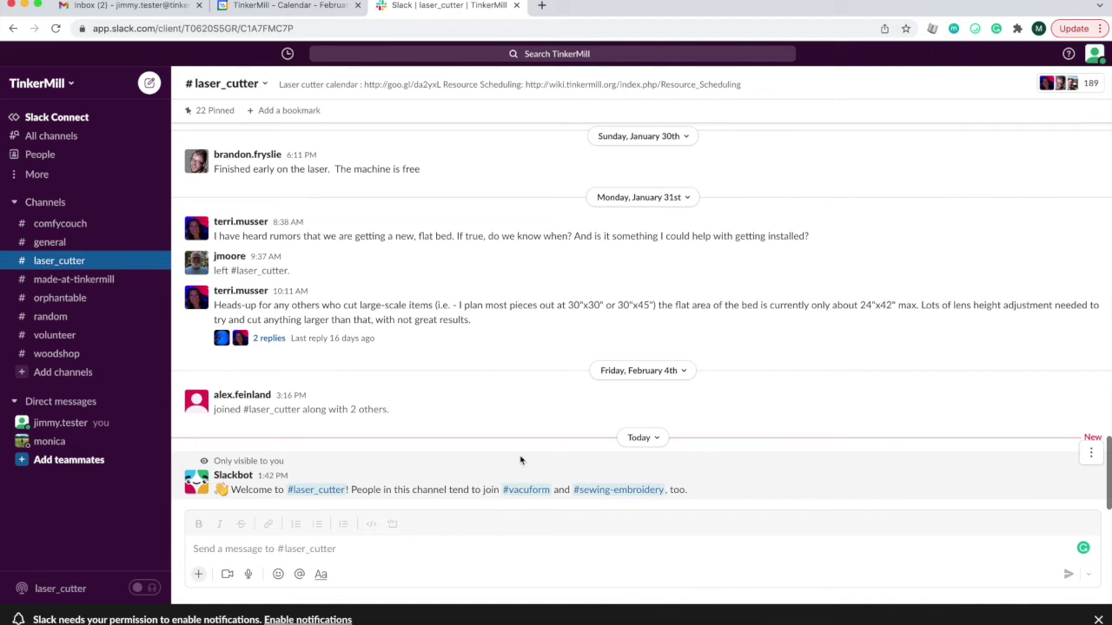
scroll(401, 450, "up", 5)
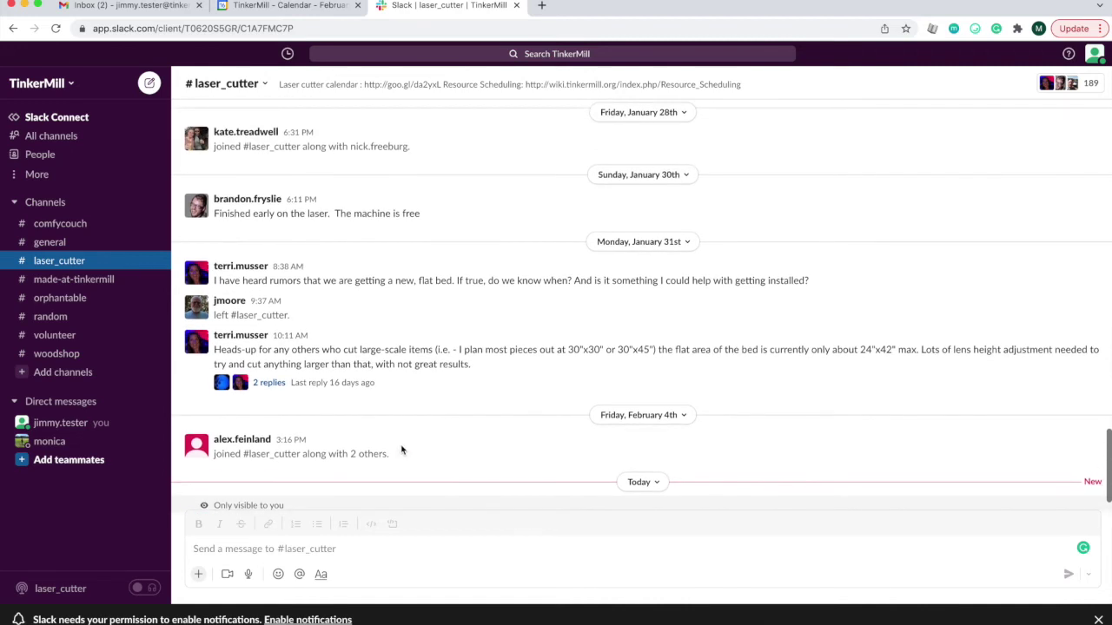
scroll(401, 450, "up", 8)
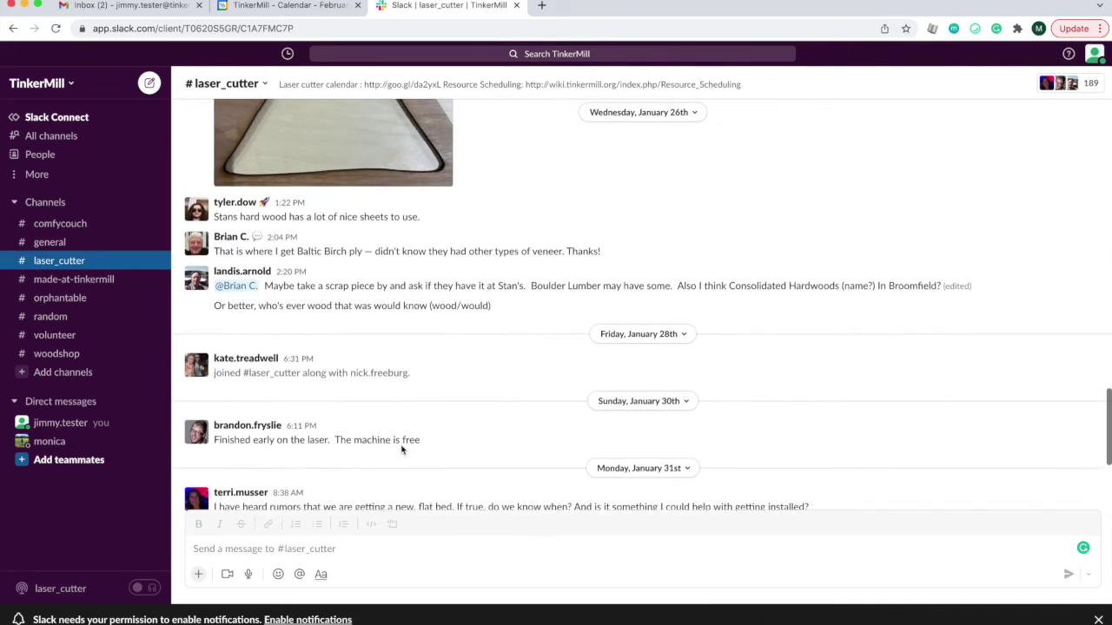
scroll(401, 449, "up", 8)
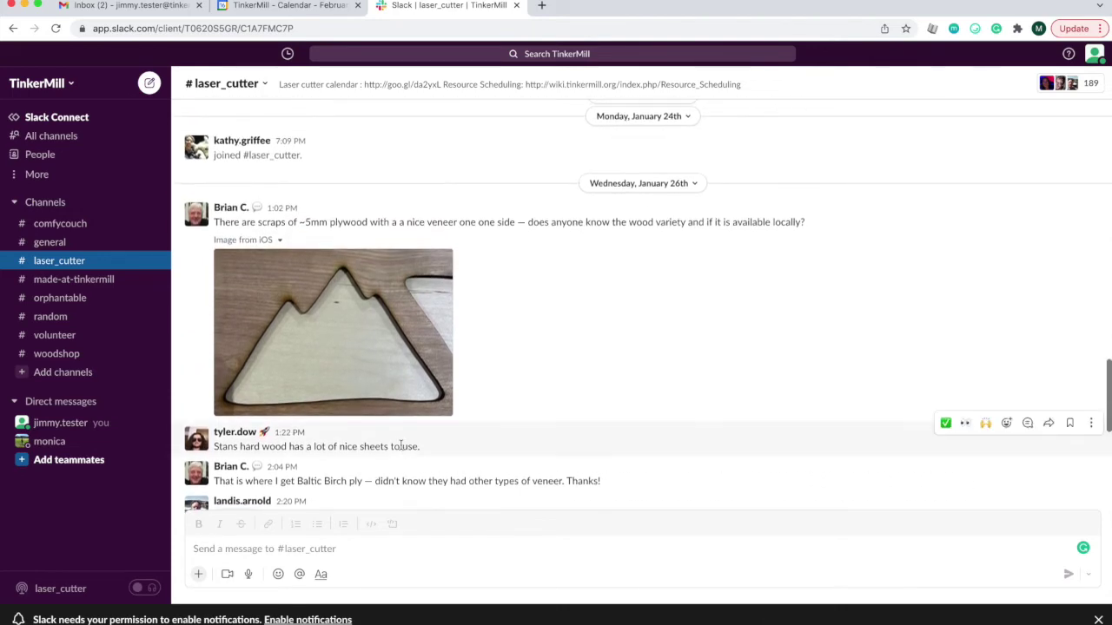
scroll(400, 449, "down", 20)
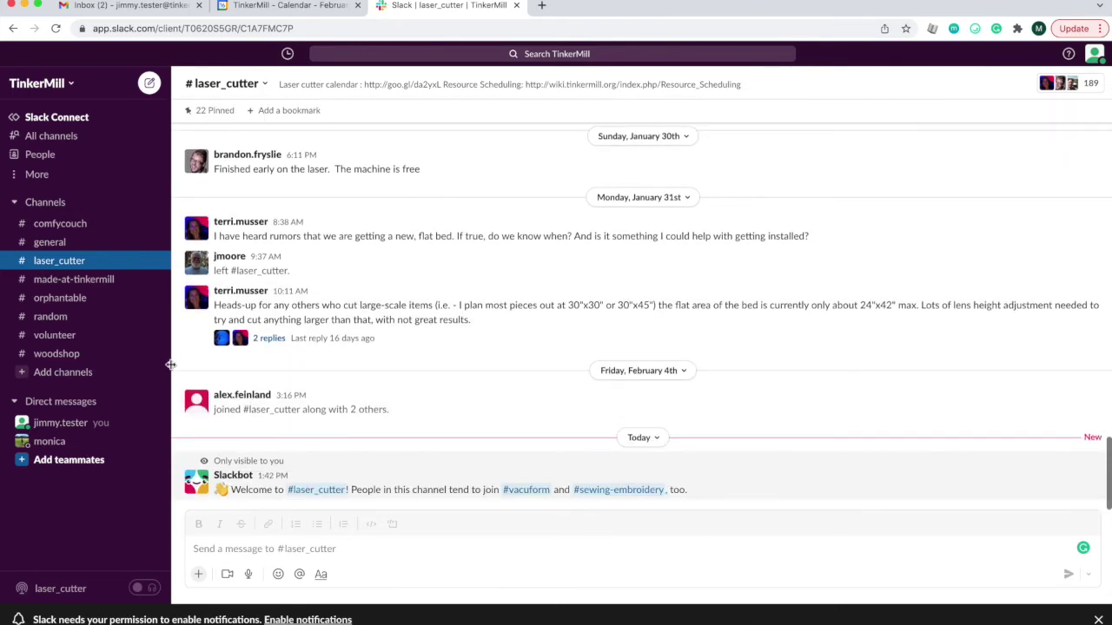
Open the #woodshop channel and read back through its earlier messages and class announcements.
left_click(69, 353)
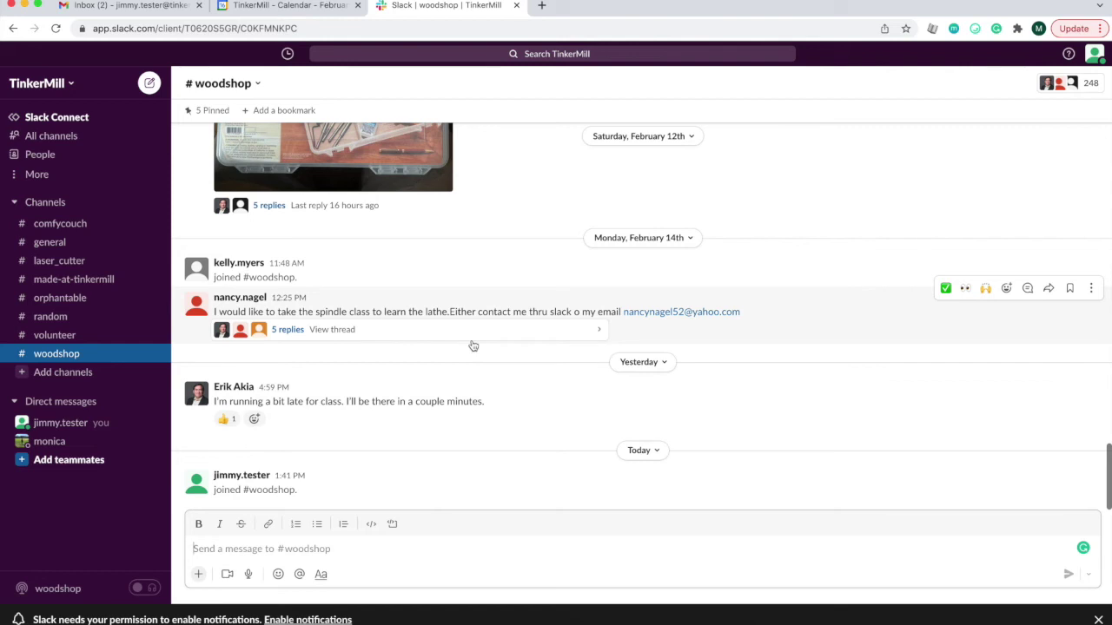
scroll(473, 346, "up", 5)
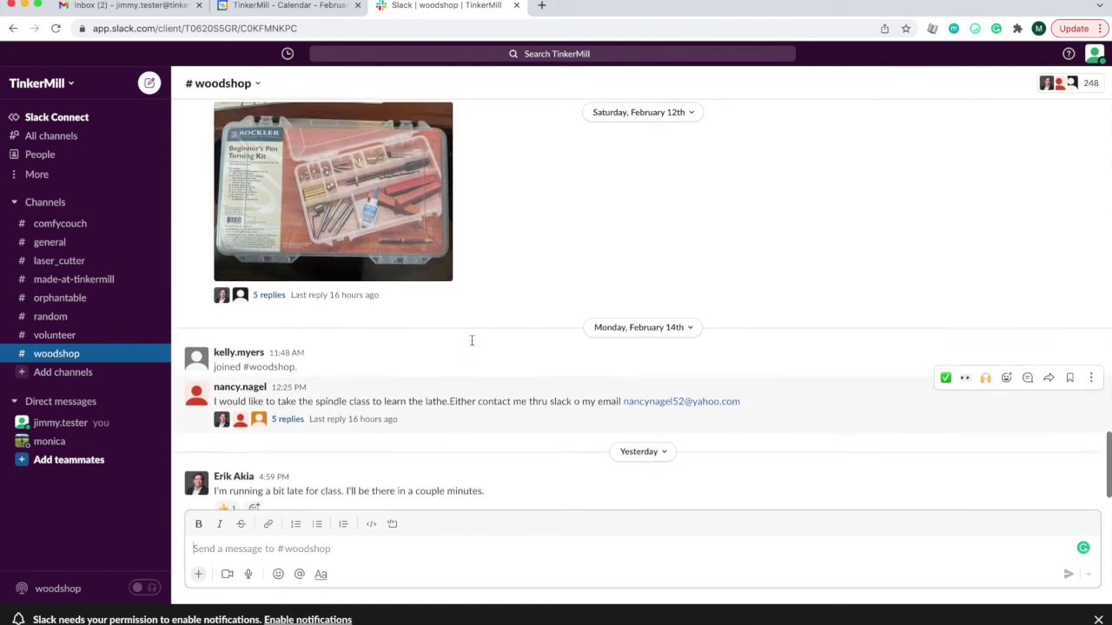
scroll(472, 345, "up", 6)
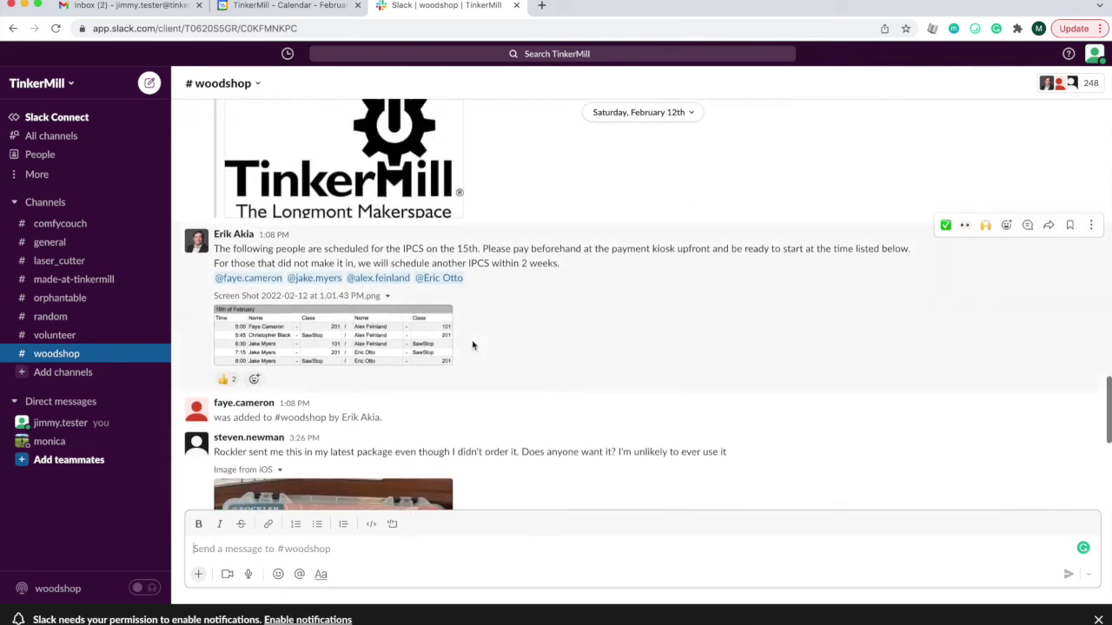
scroll(473, 345, "up", 8)
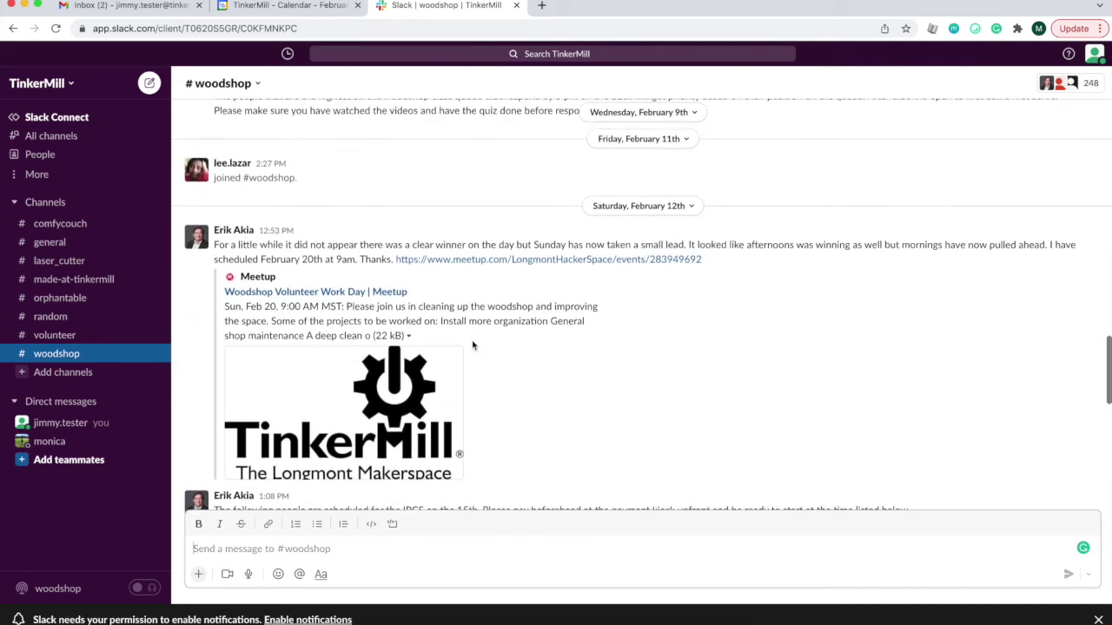
scroll(472, 345, "up", 5)
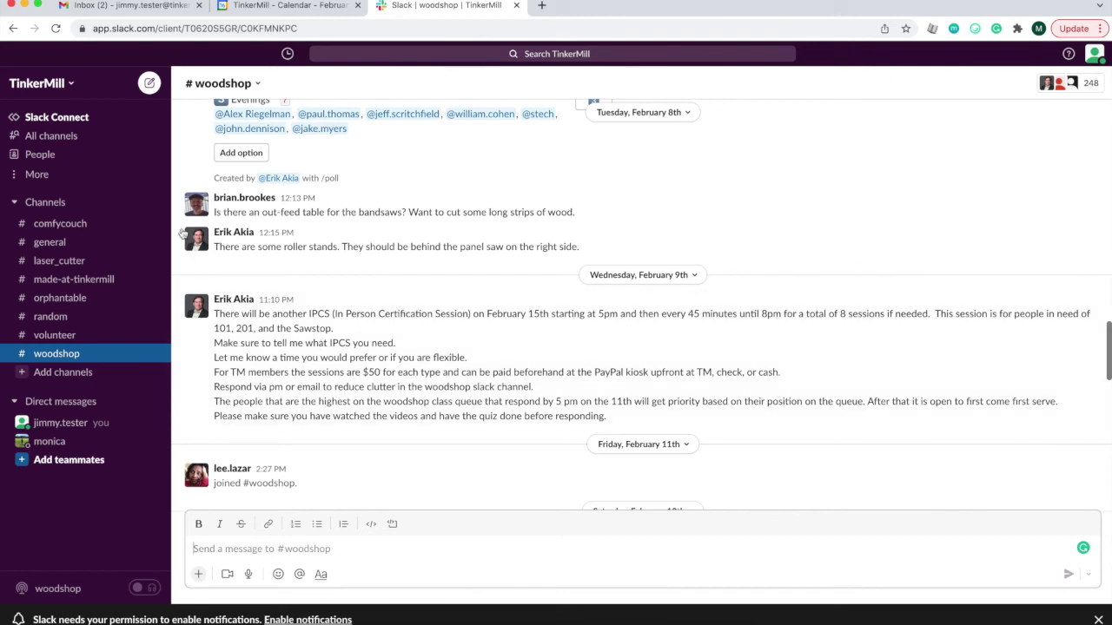
Start a new direct message to the teammate already listed under direct messages and send them "hi!!".
left_click(152, 83)
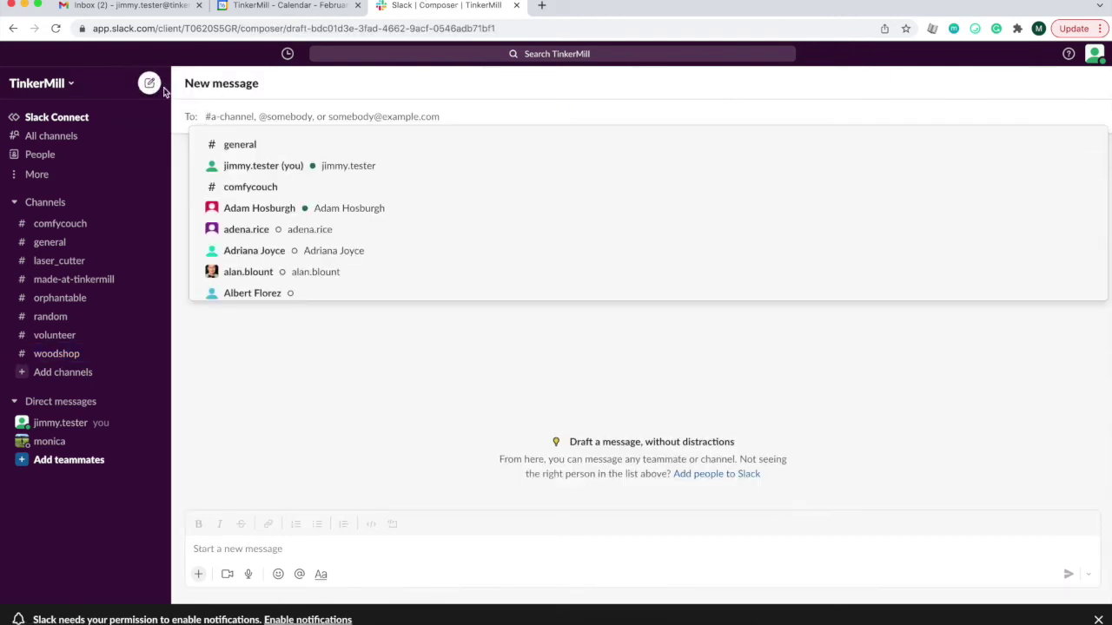
type("monica")
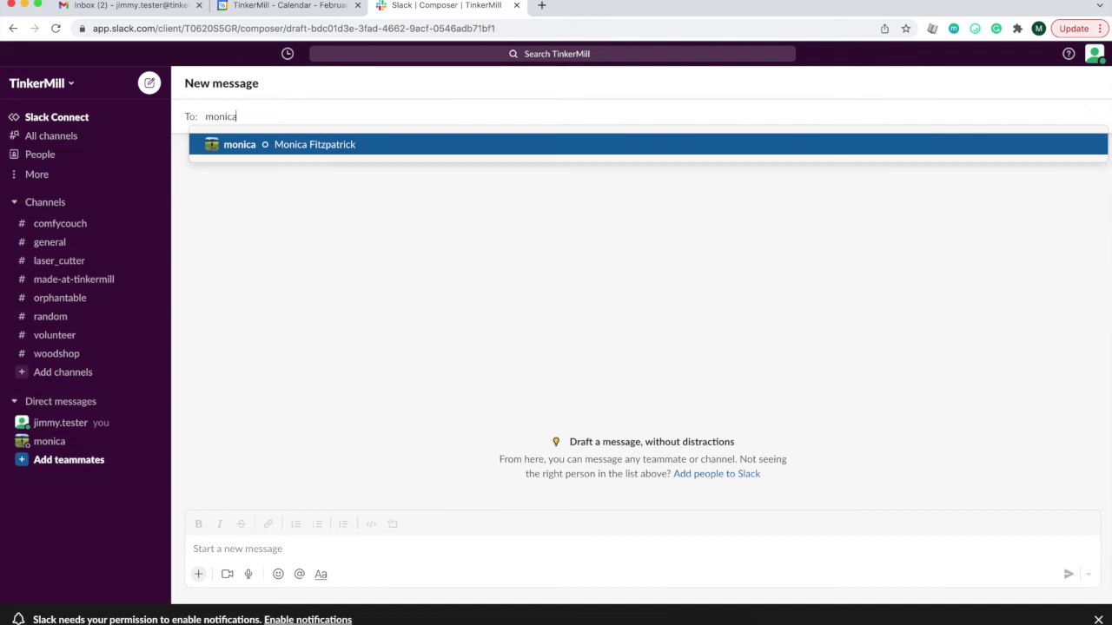
left_click(246, 144)
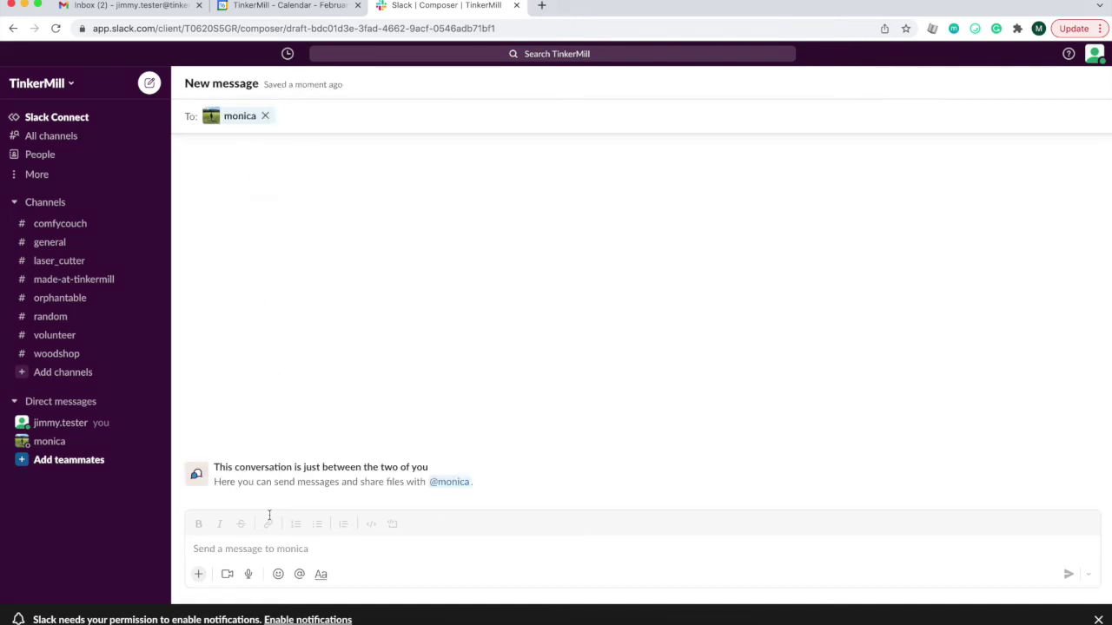
left_click(263, 548)
type("hi!!")
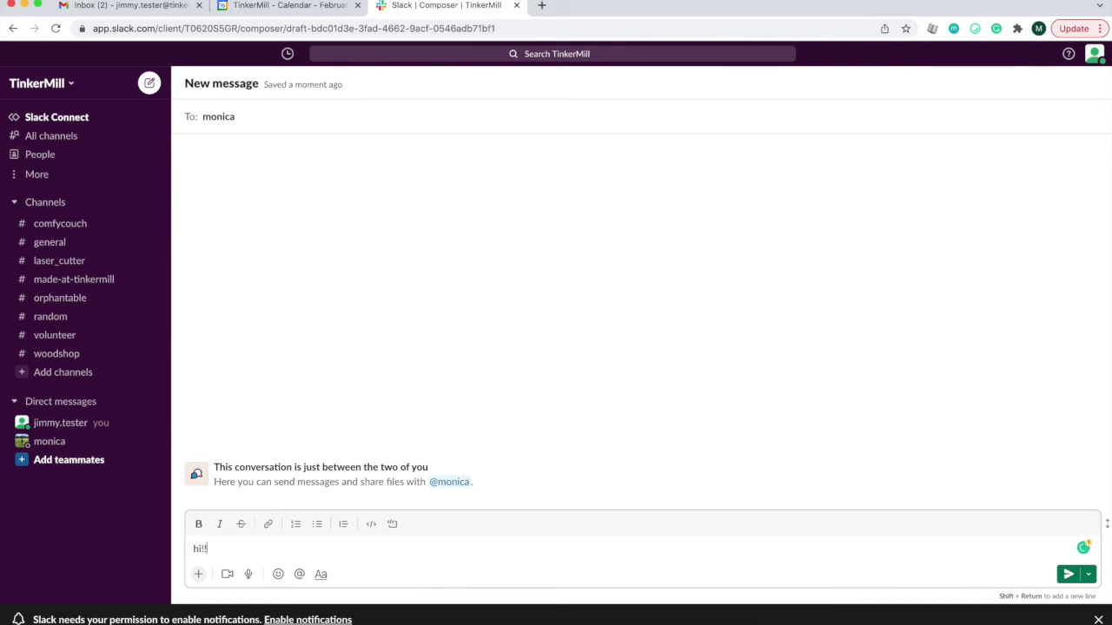
key("Return")
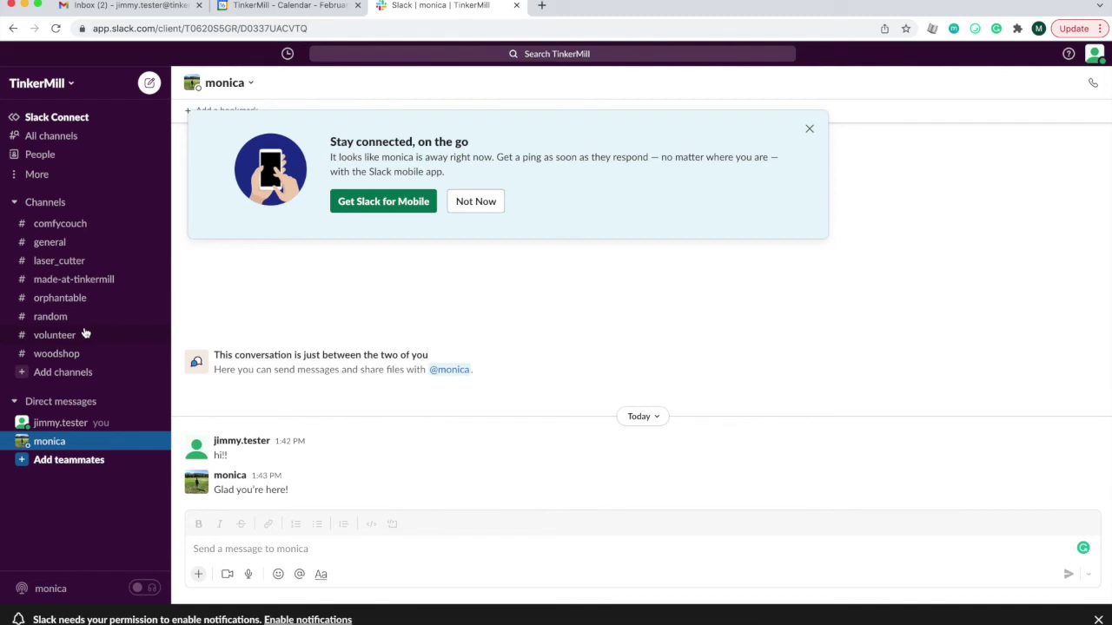
Look over the latest posts in the #general channel and the earlier messages in #comfycouch.
left_click(66, 246)
left_click(69, 226)
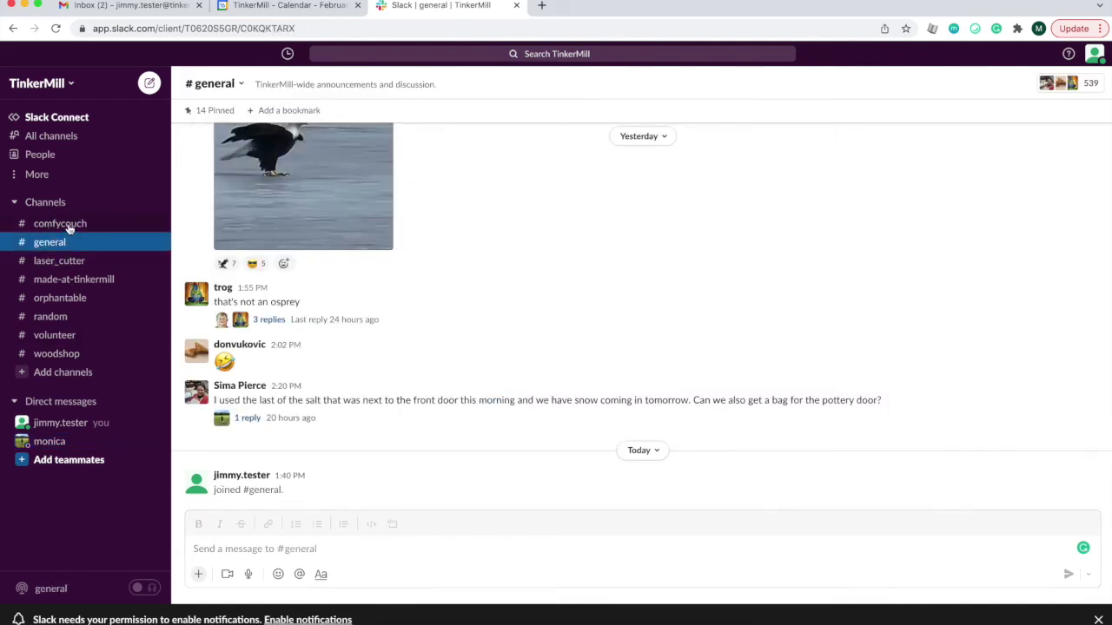
scroll(374, 265, "up", 2)
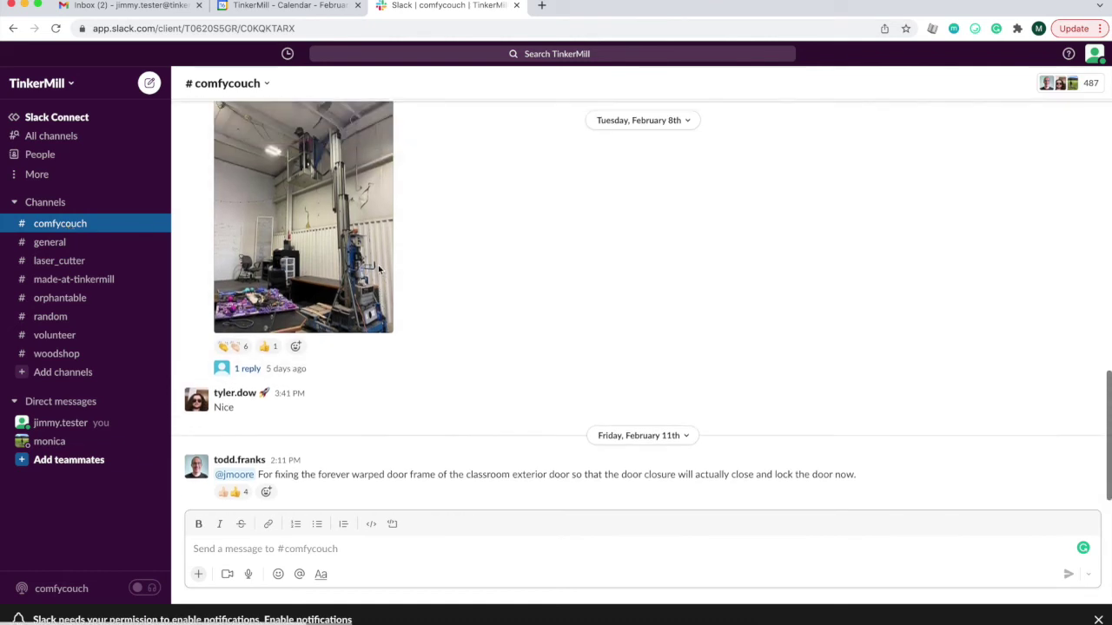
Open the workspace preferences and review the notification settings, from the notify-me options and keywords to the schedule, sound and email options.
left_click(69, 84)
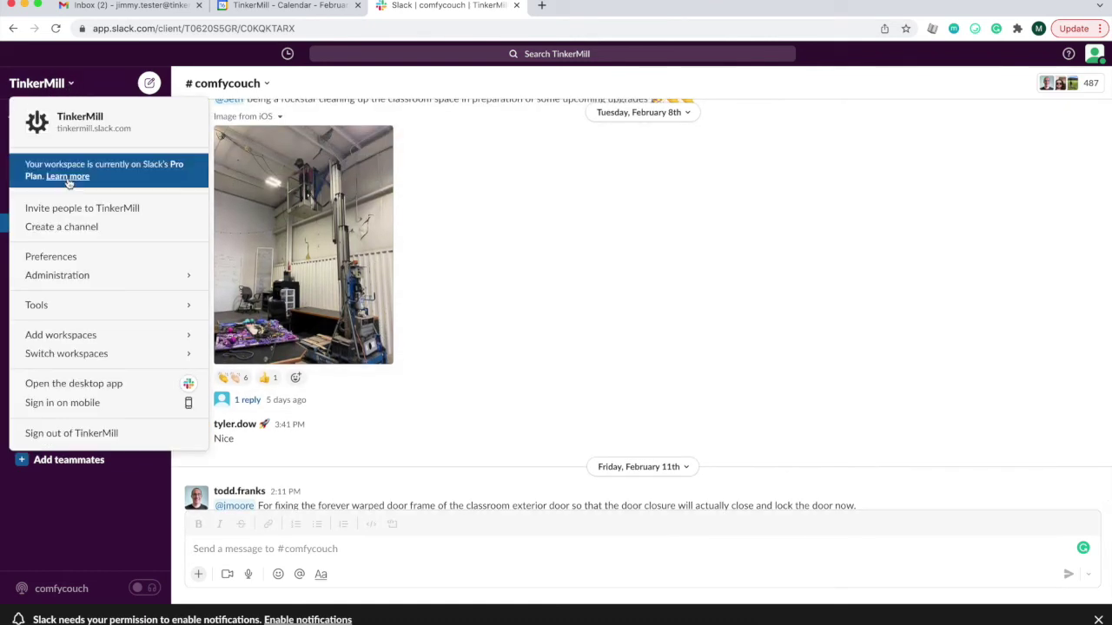
mouse_move(74, 282)
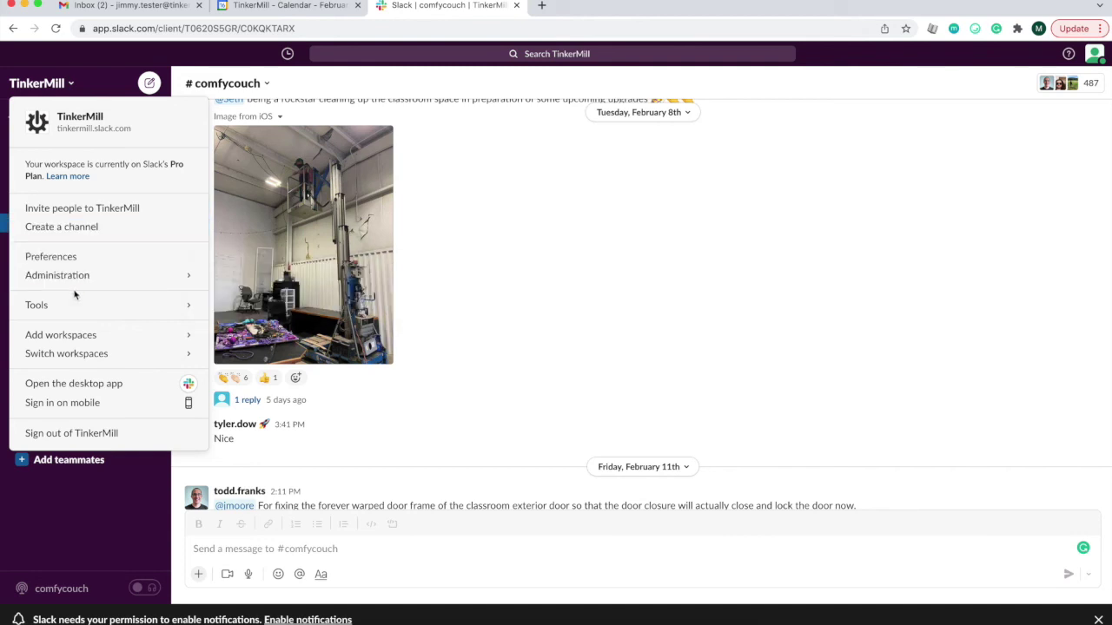
mouse_move(75, 302)
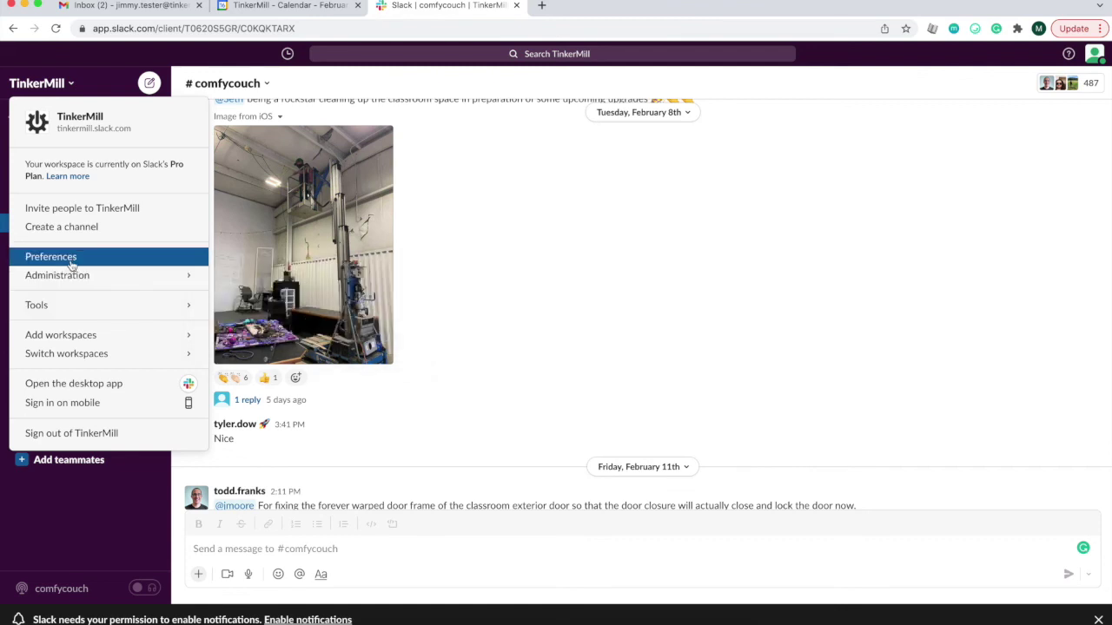
left_click(72, 264)
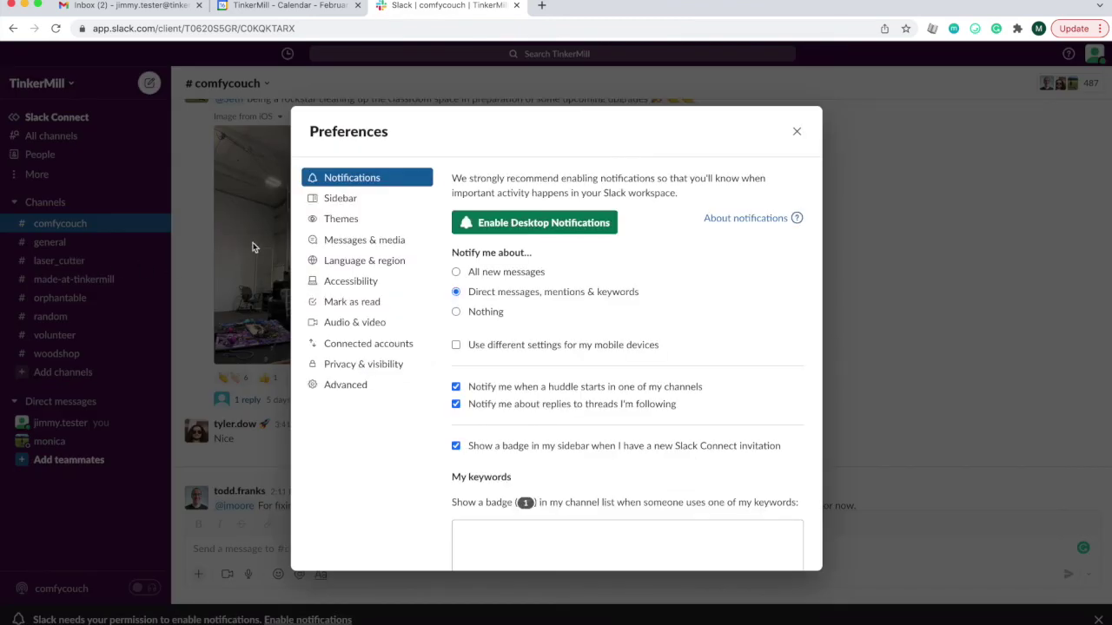
scroll(560, 220, "down", 1)
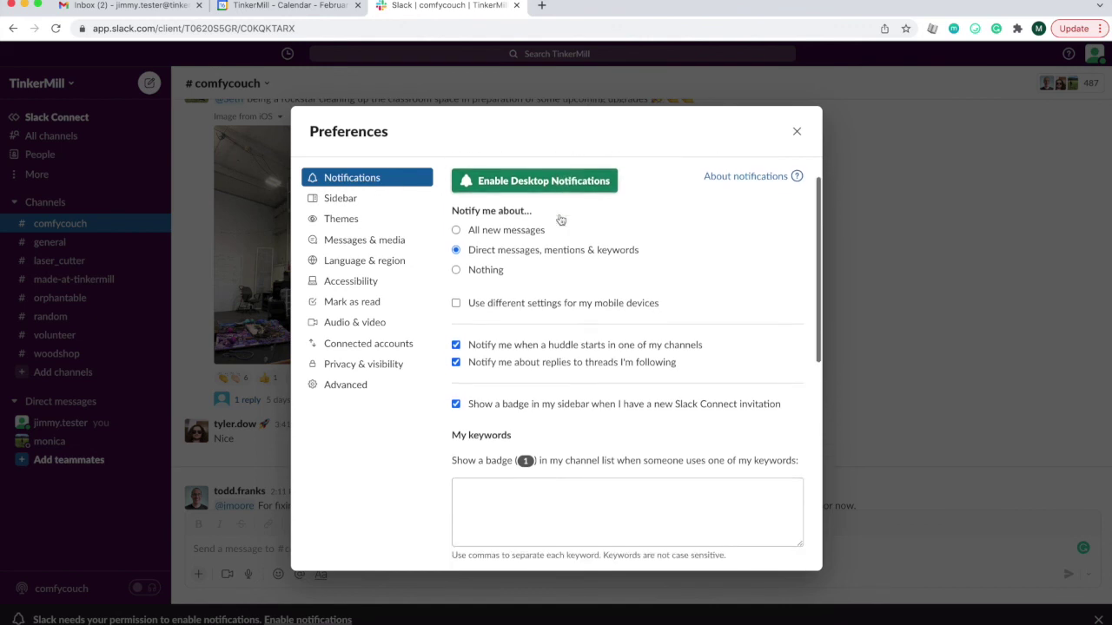
left_click(456, 230)
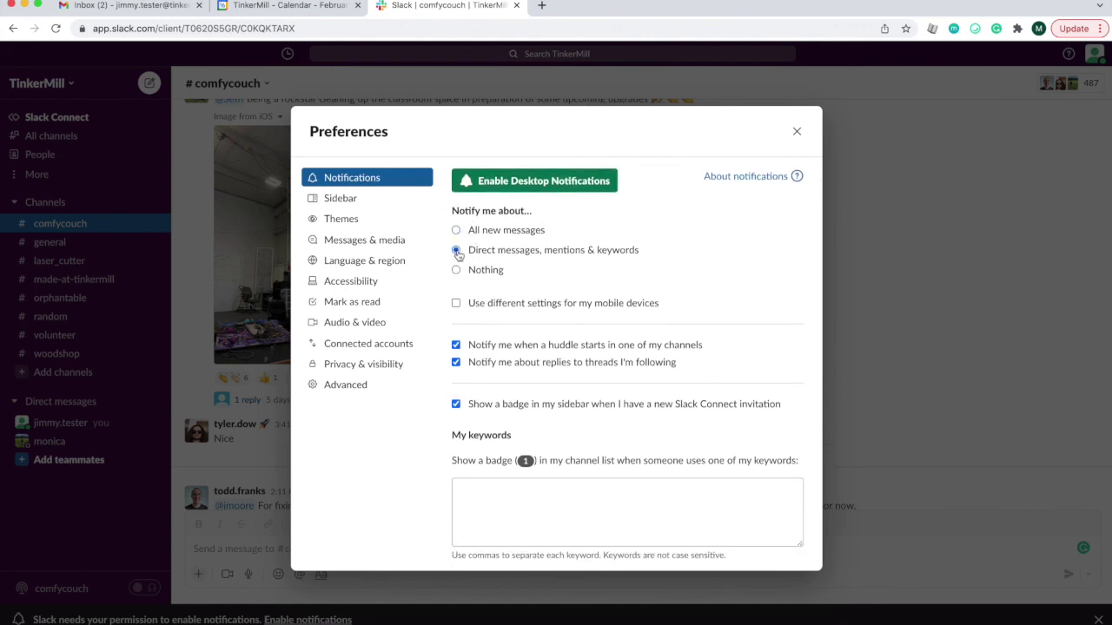
scroll(458, 254, "down", 6)
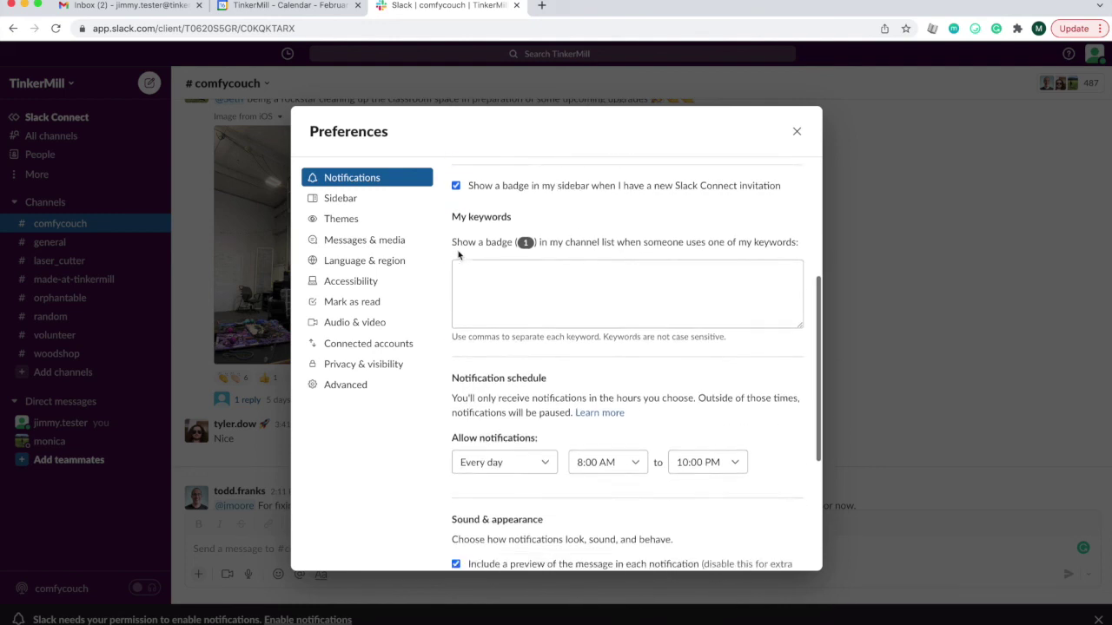
scroll(457, 254, "down", 5)
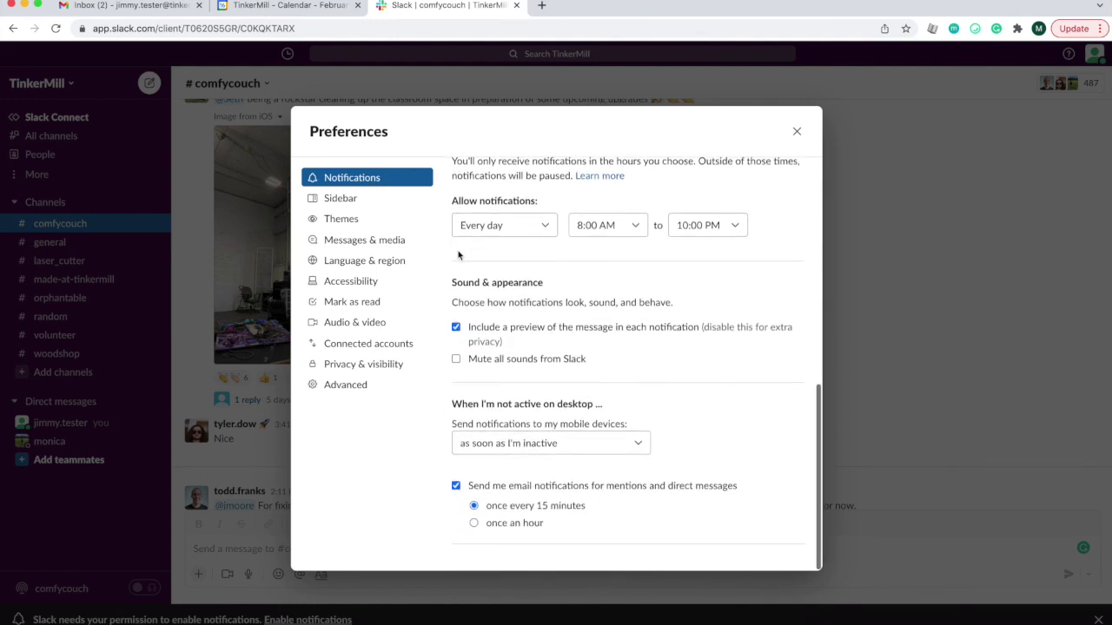
scroll(457, 253, "up", 10)
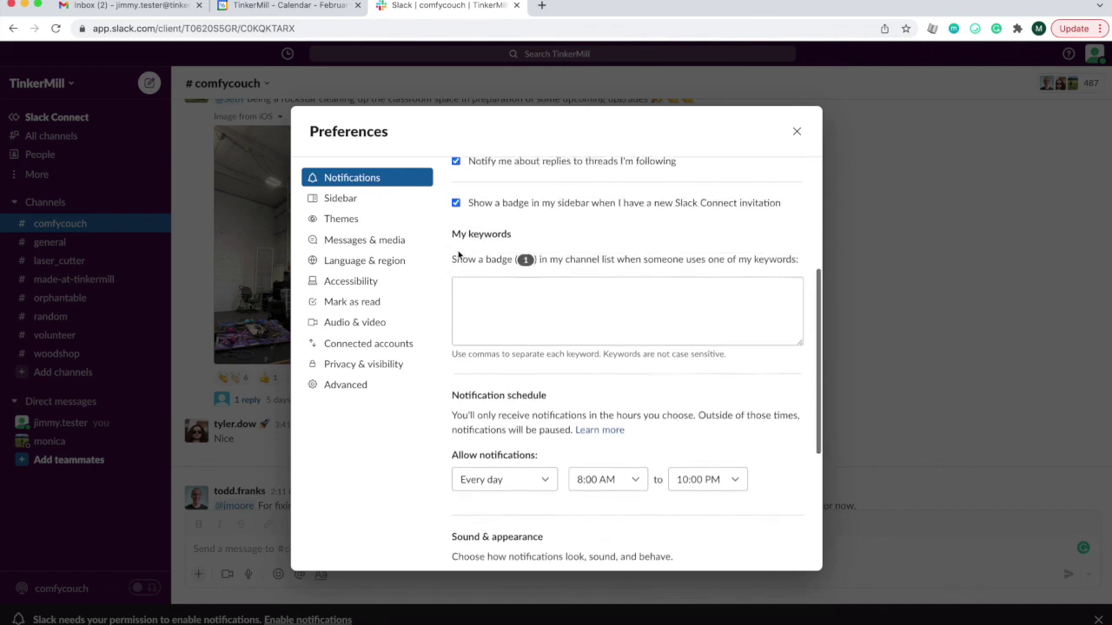
scroll(458, 254, "up", 1)
In the sidebar preferences, set All DMs, All unreads and Mentions & reactions to always show.
left_click(360, 201)
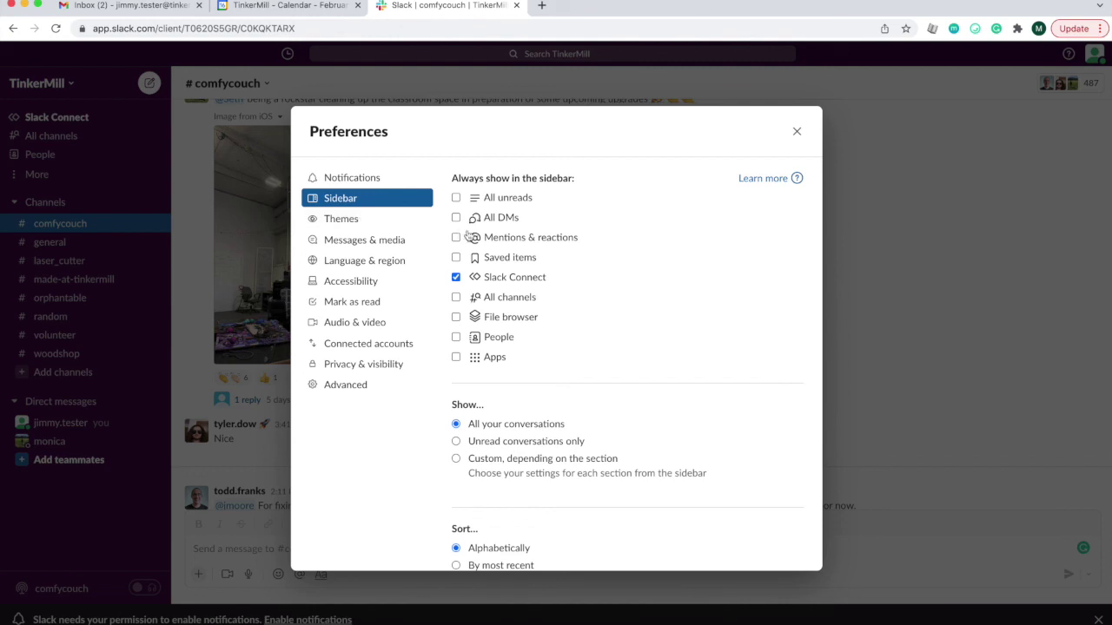
left_click(456, 218)
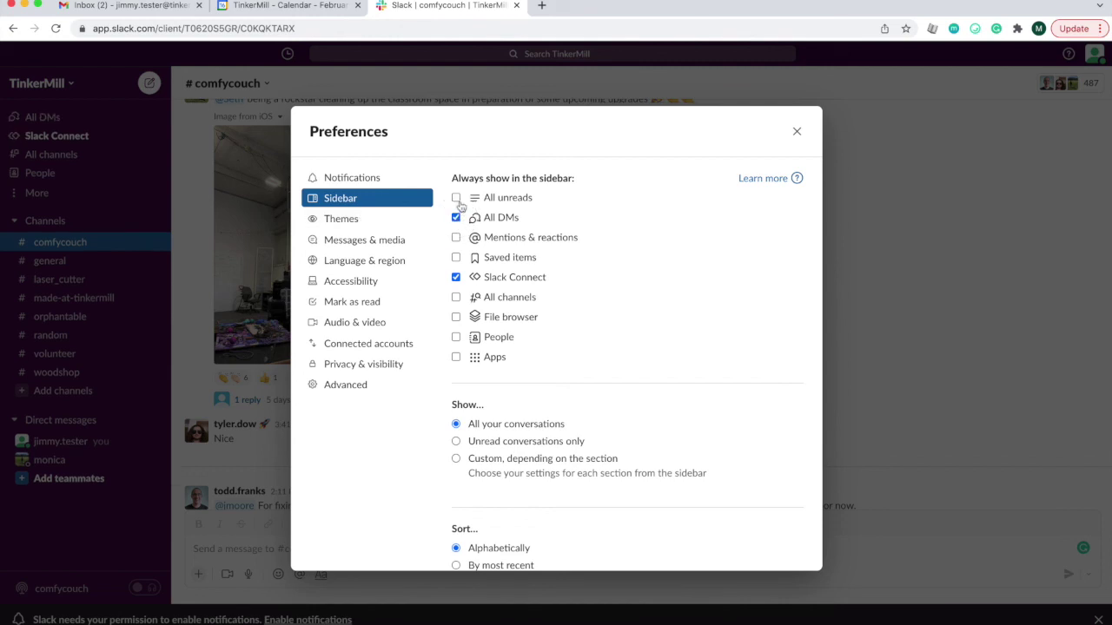
left_click(456, 199)
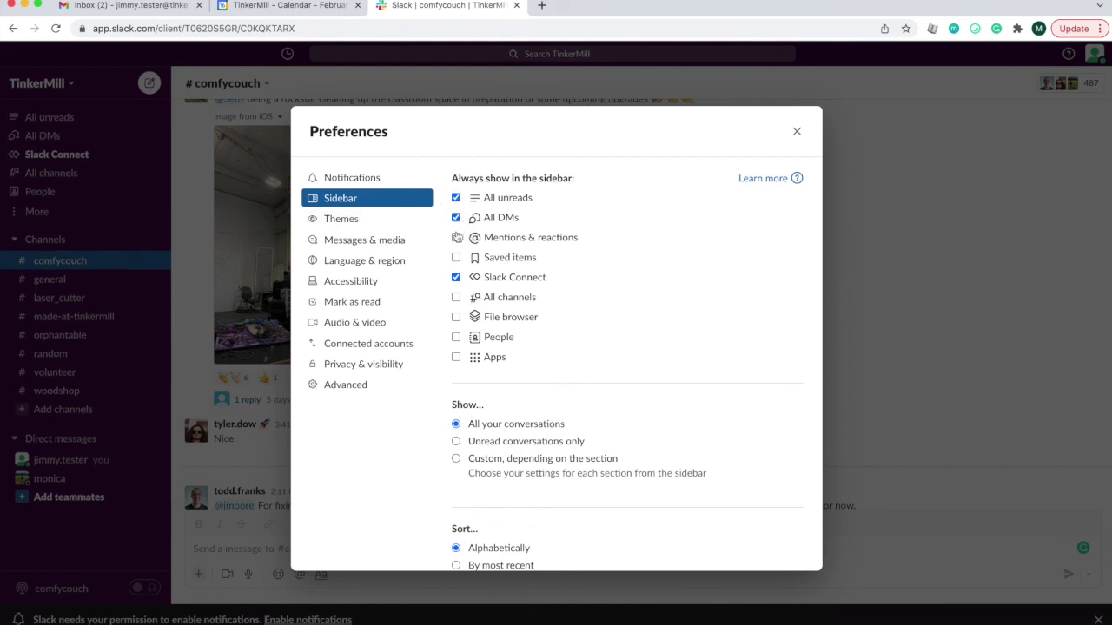
left_click(456, 239)
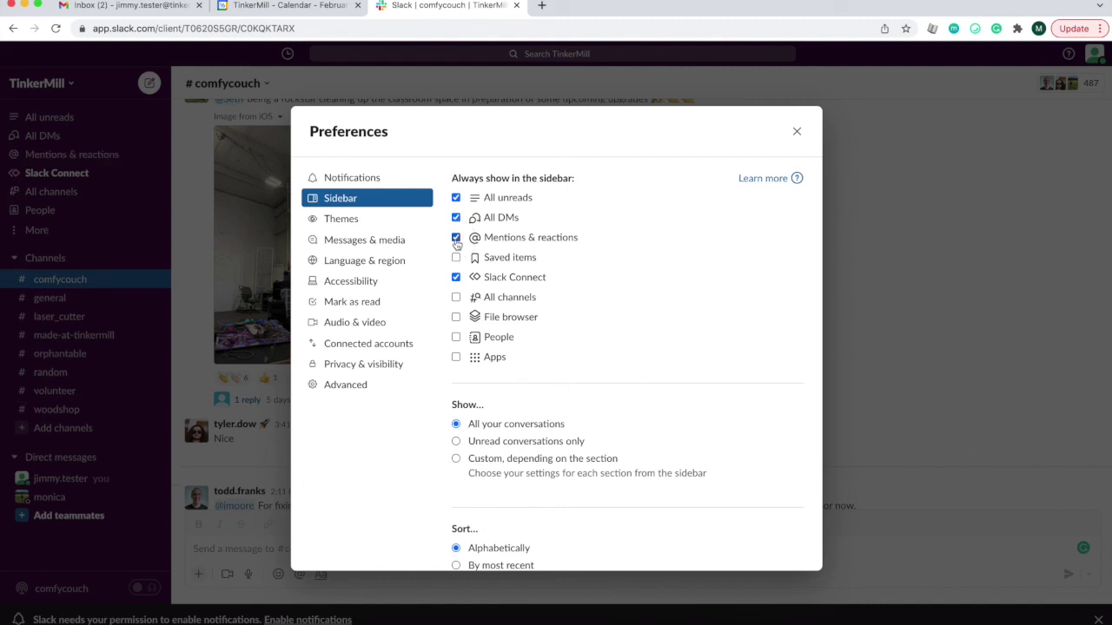